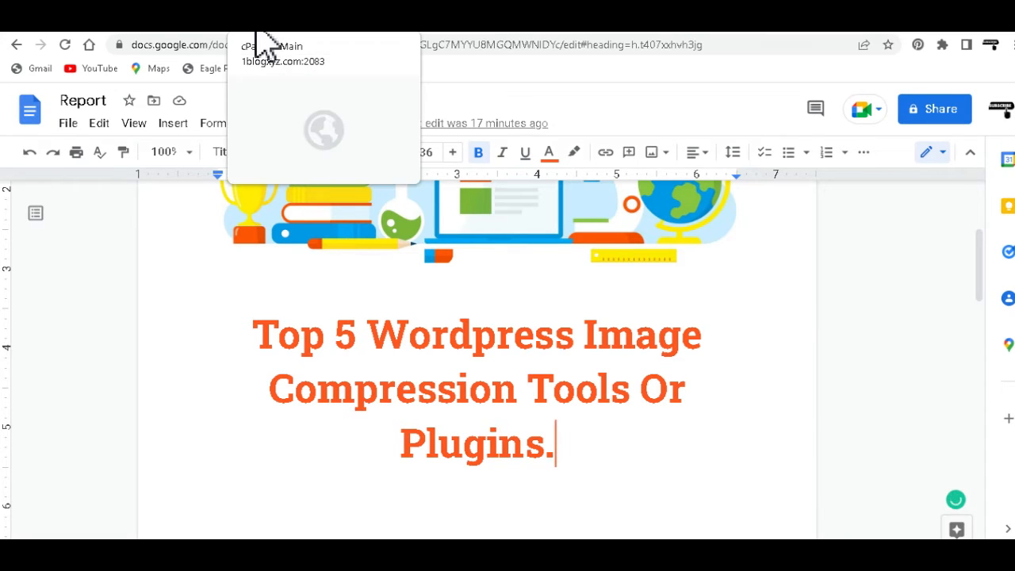
click(261, 36)
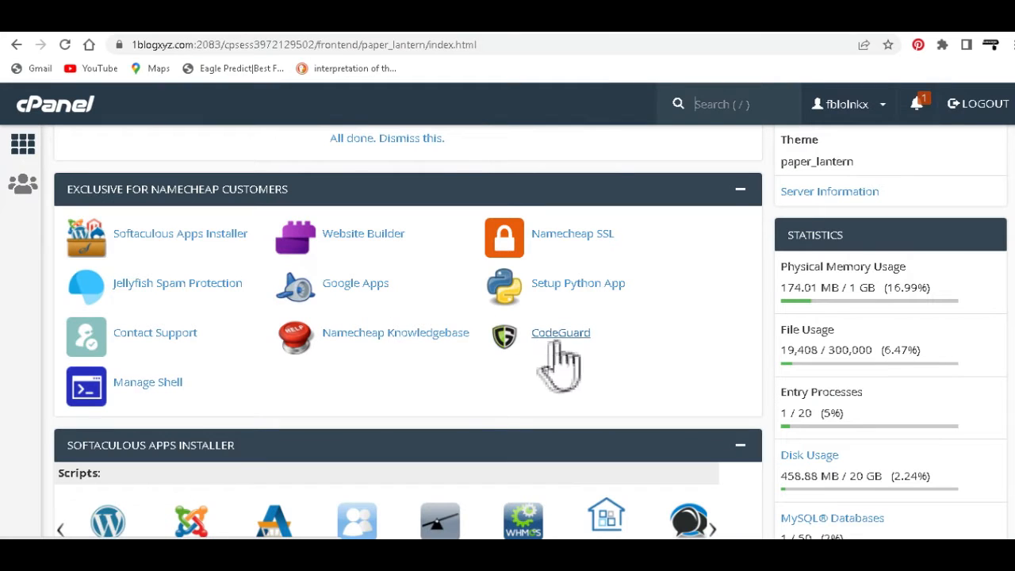
click(185, 238)
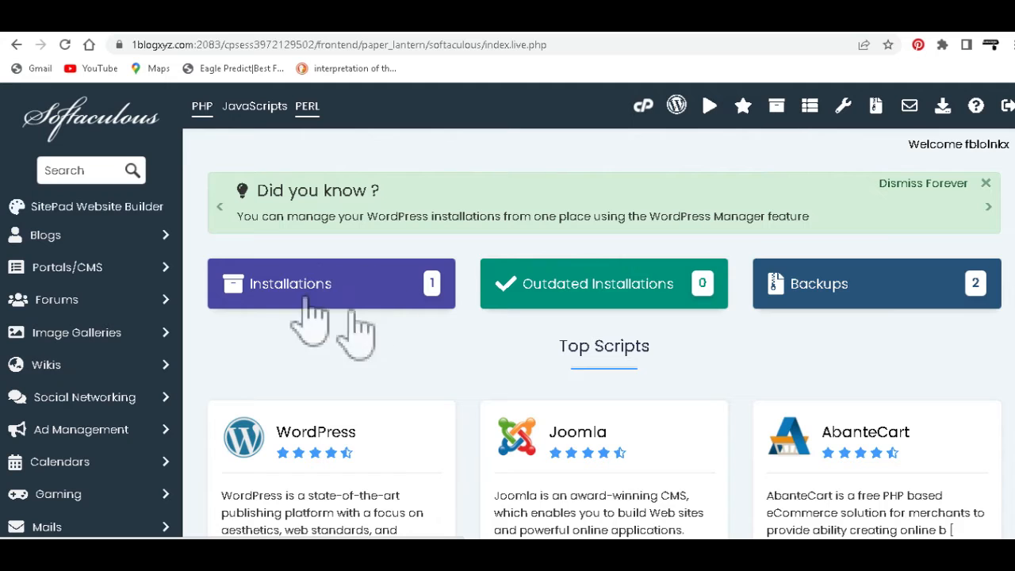
click(338, 285)
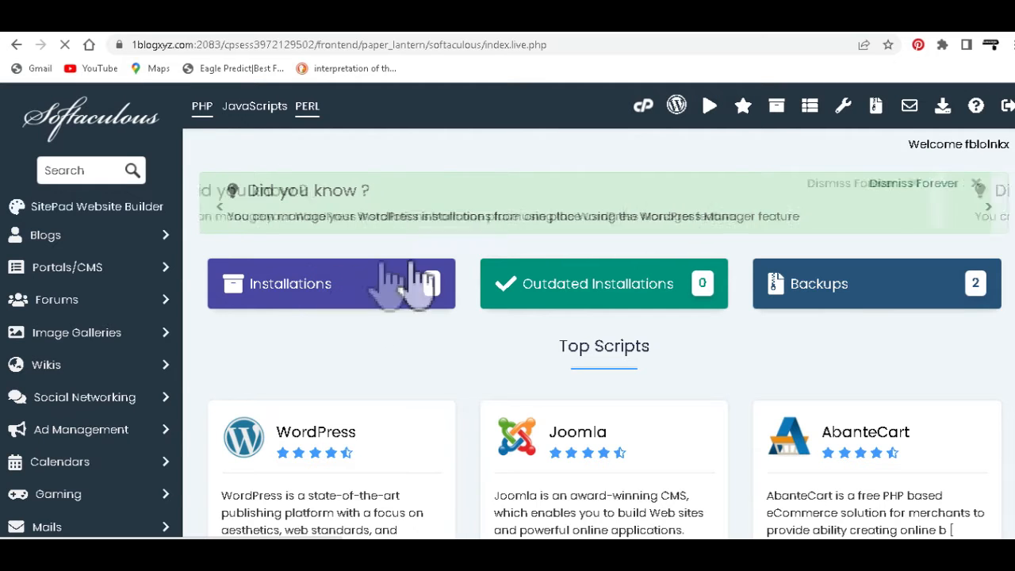
scroll(514, 362, down, 2)
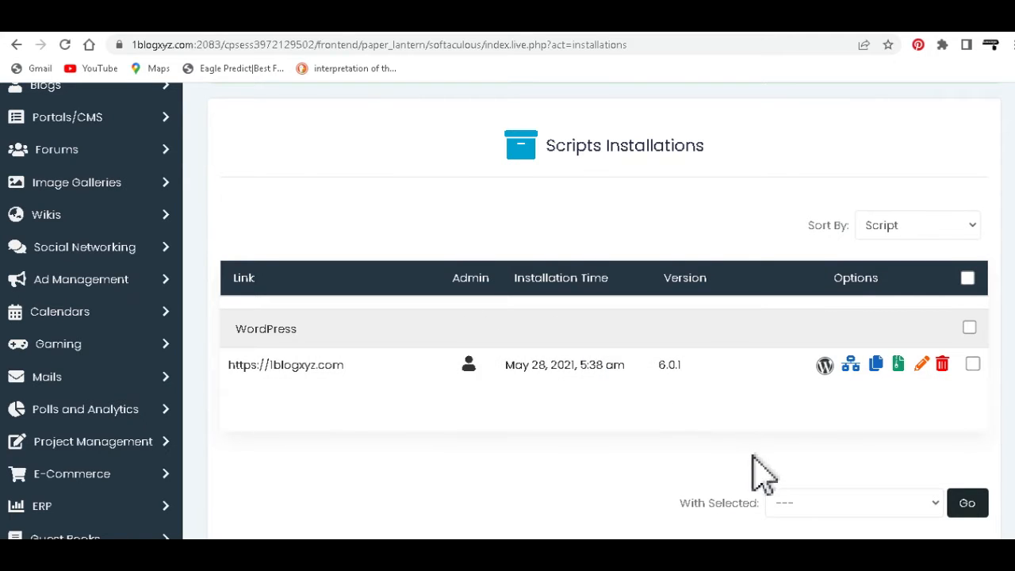
click(898, 366)
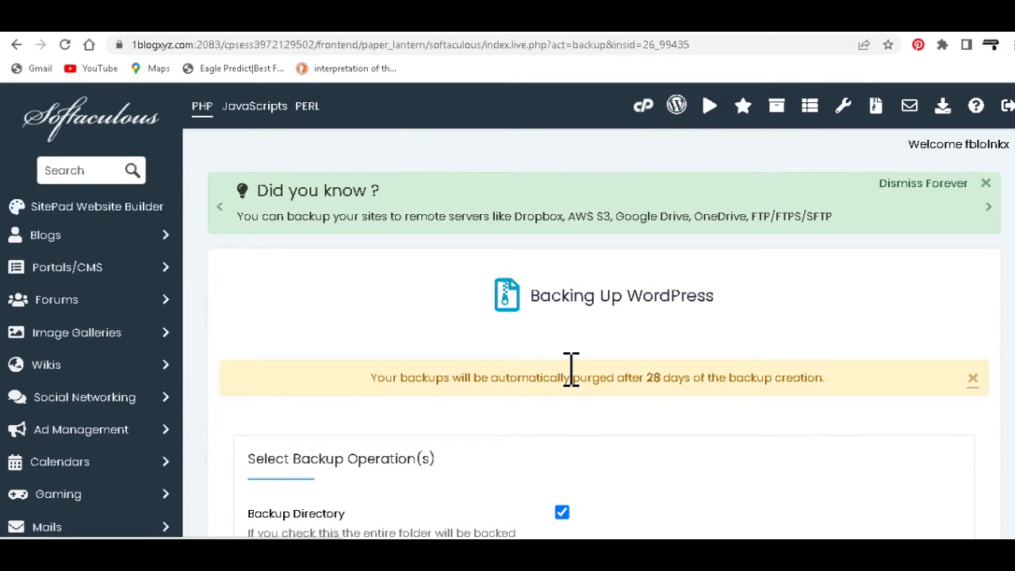
Step: Back up the WordPress installation with its directory and database included, using the Default backup location
scroll(600, 301, down, 15)
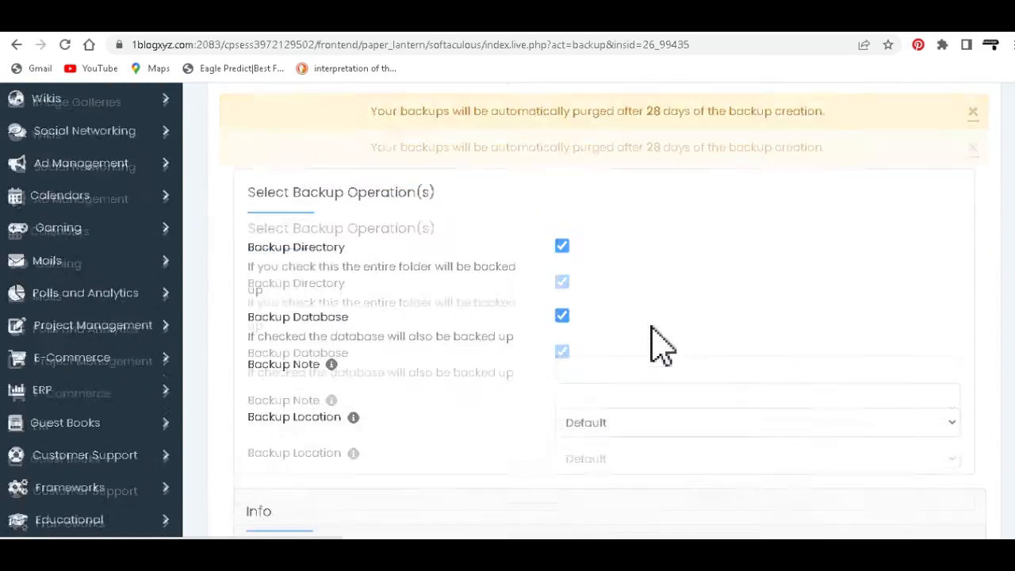
scroll(649, 328, down, 2)
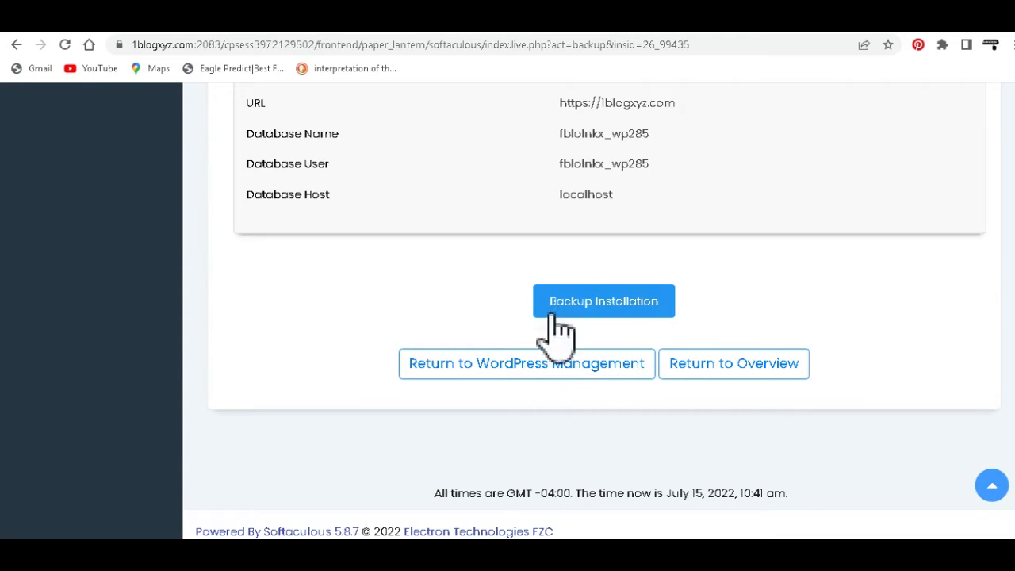
click(600, 311)
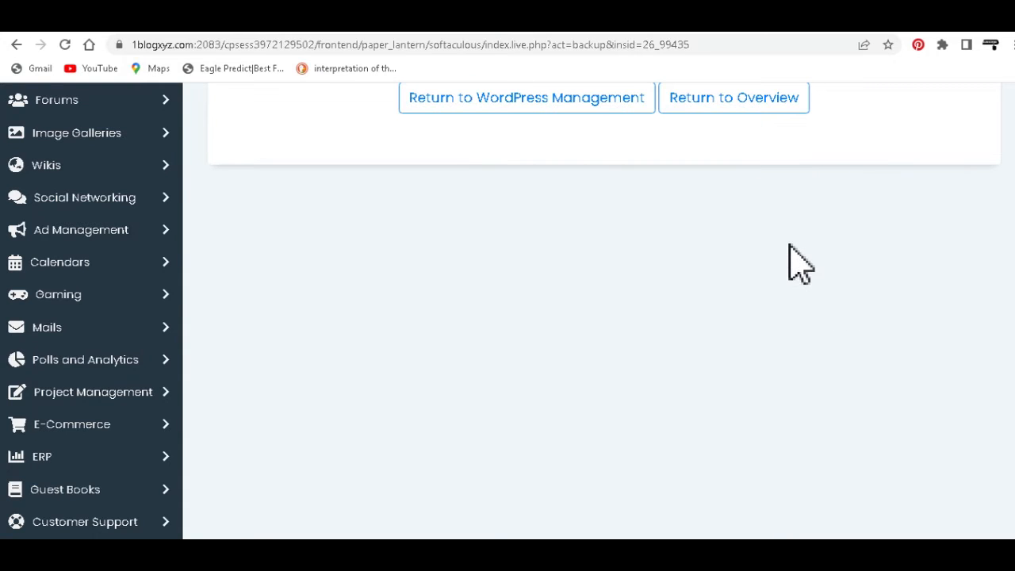
Step: Open the Backups and Restore list and examine the backup files of the WordPress site
scroll(800, 263, up, 1)
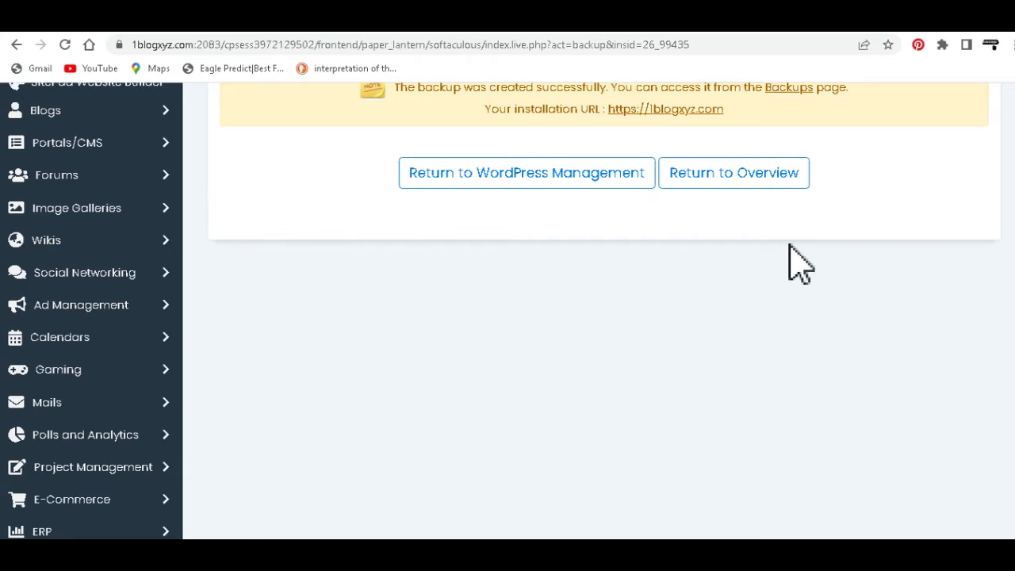
scroll(800, 263, up, 1)
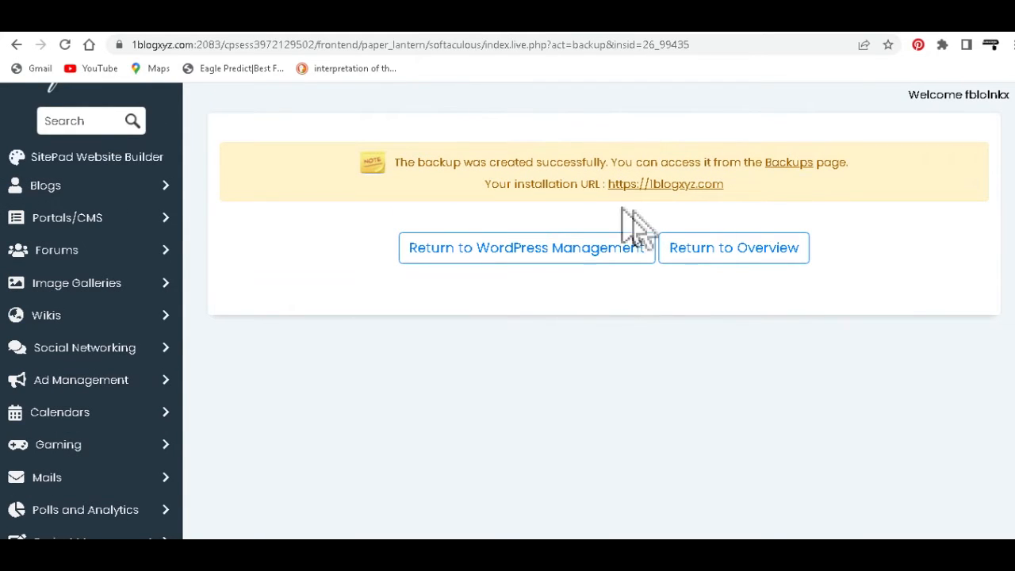
click(789, 164)
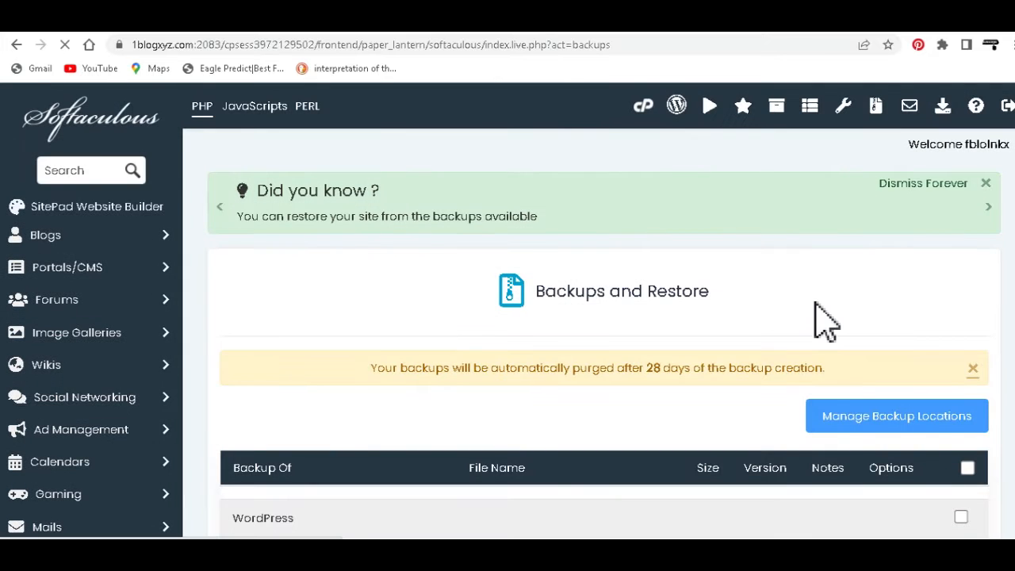
scroll(822, 320, down, 2)
scroll(822, 320, down, 3)
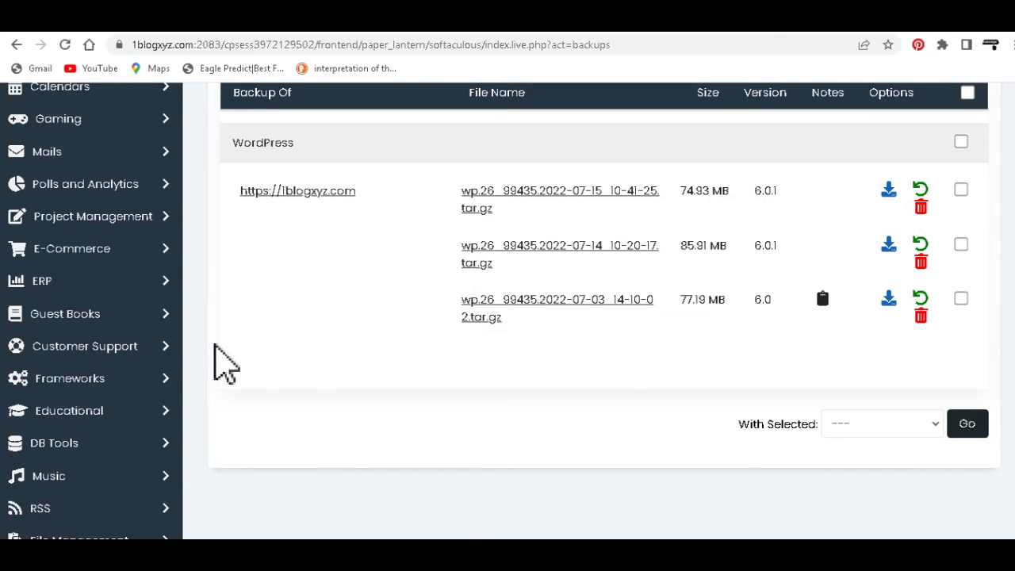
scroll(214, 347, up, 5)
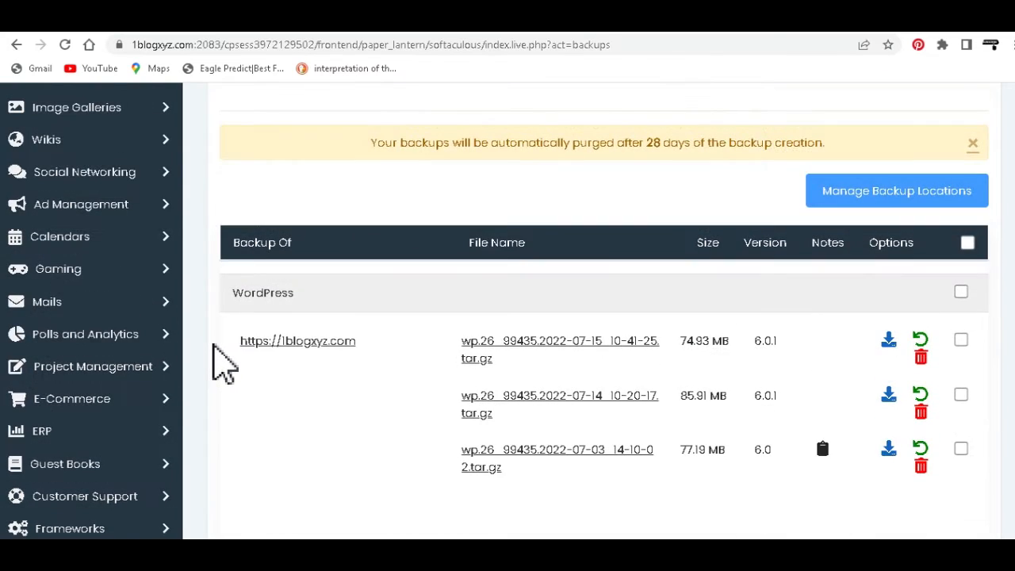
scroll(214, 346, down, 4)
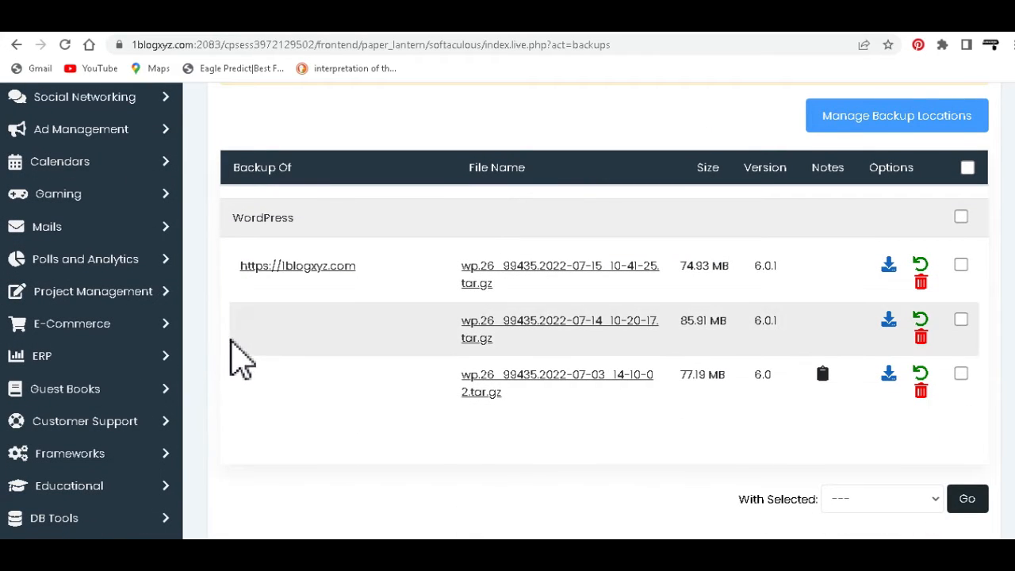
scroll(231, 350, up, 1)
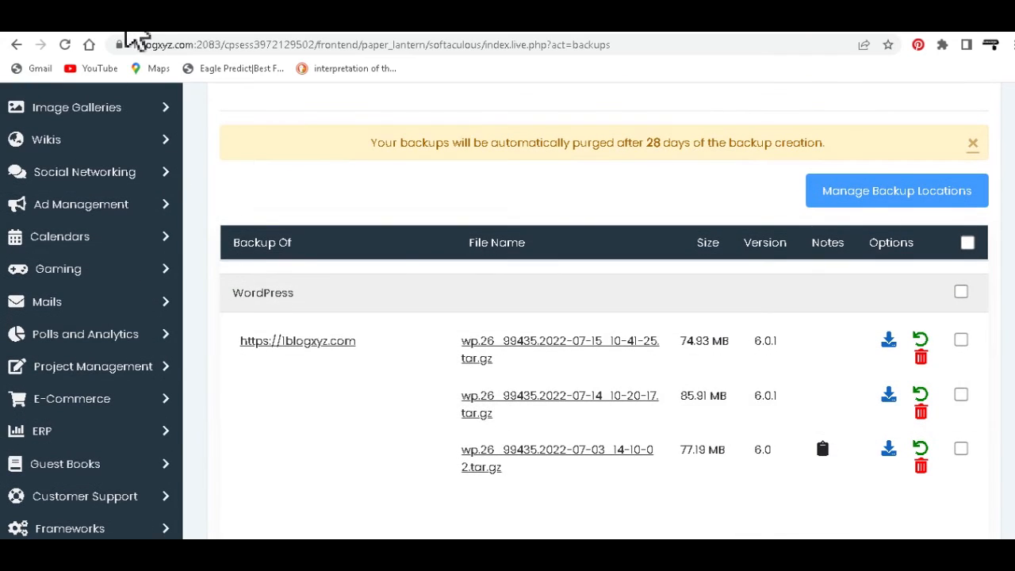
Step: Switch to the DuckDuckGo results page and copy the search term "wp-optimize"
click(124, 31)
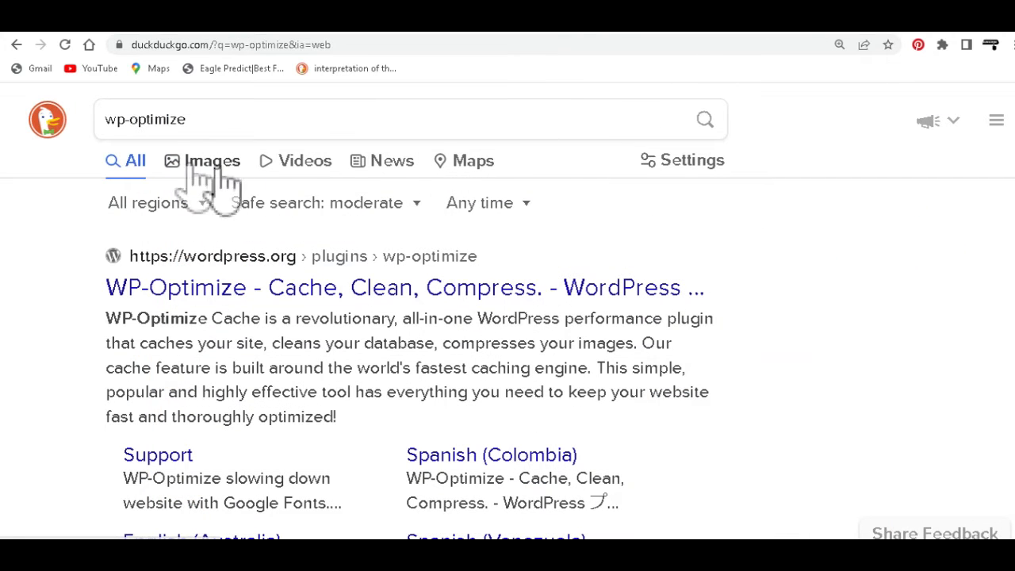
drag(106, 119, 209, 119)
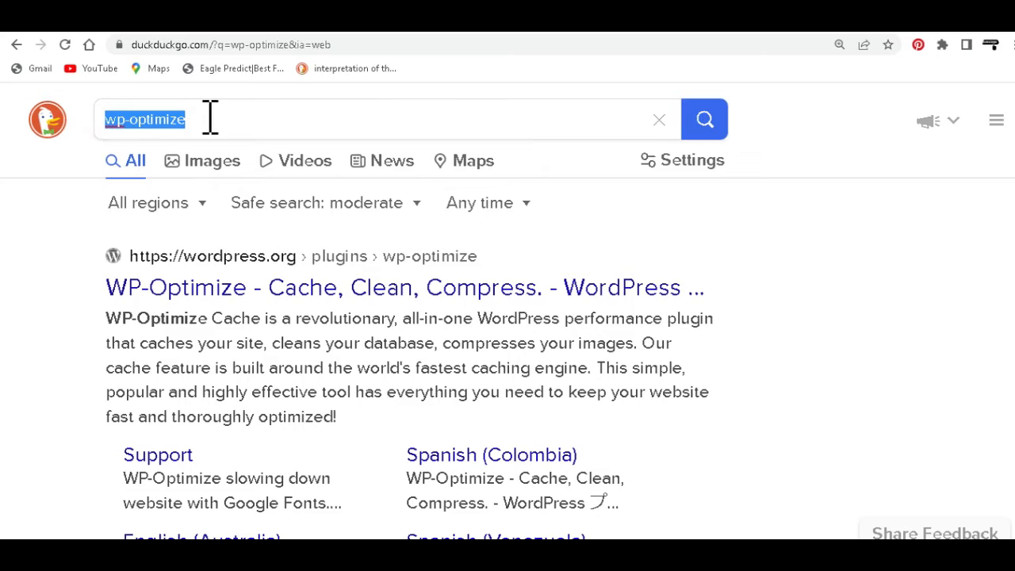
click(766, 241)
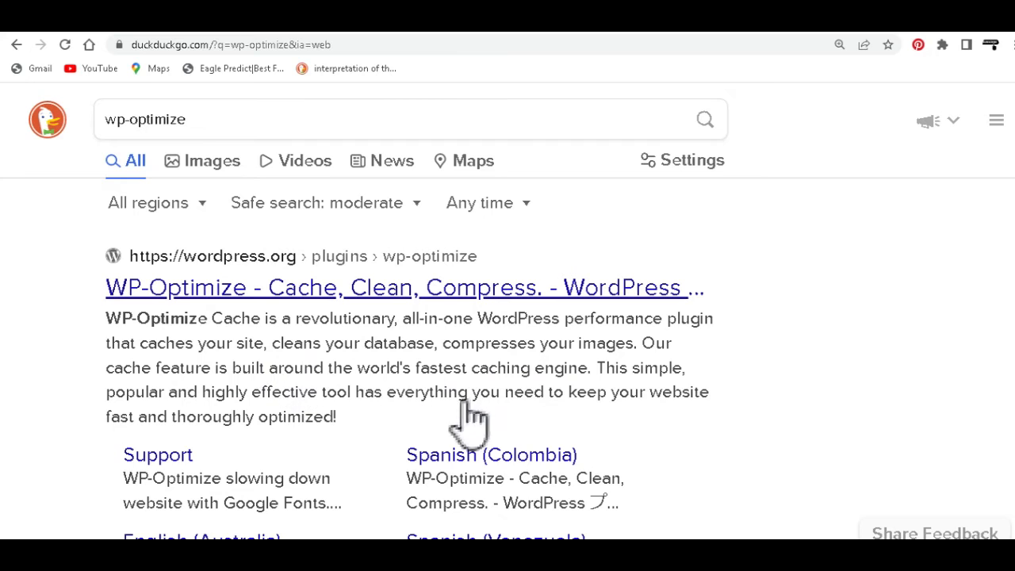
drag(442, 345, 646, 360)
drag(186, 121, 112, 147)
right_click(133, 121)
click(169, 149)
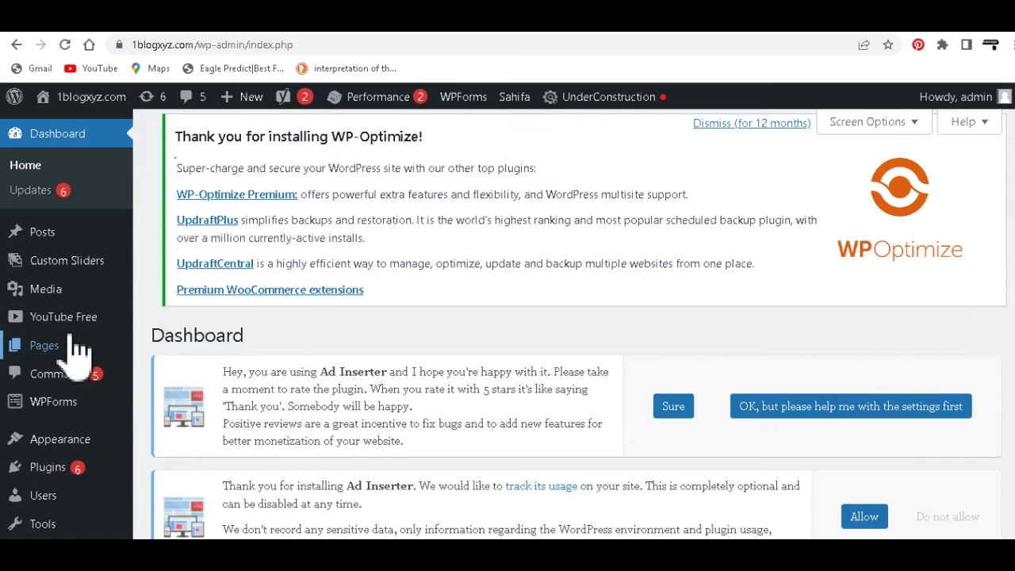
Step: Open the page for adding new plugins from the WordPress dashboard in a separate browser tab and switch to it
scroll(77, 338, down, 3)
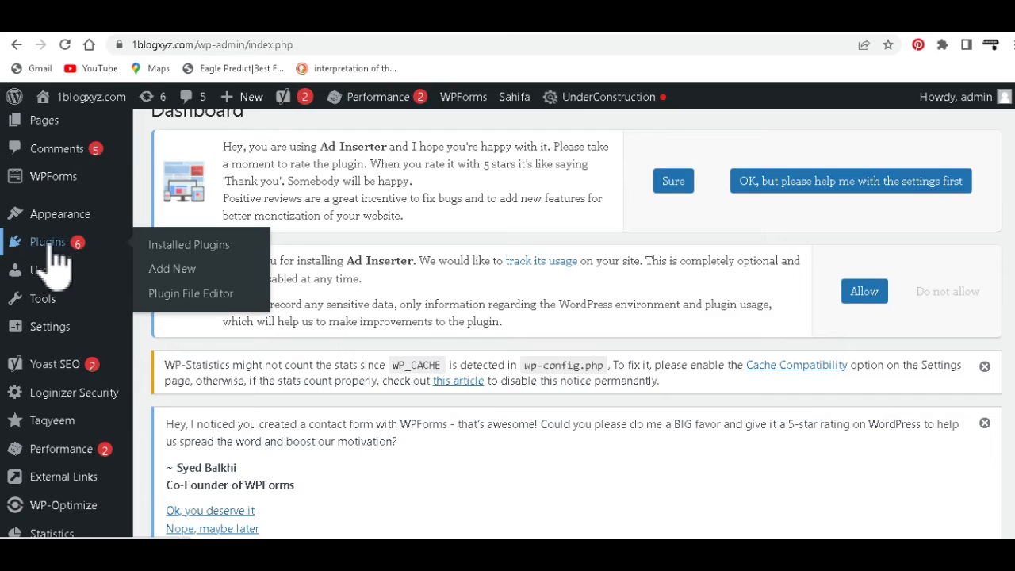
right_click(179, 271)
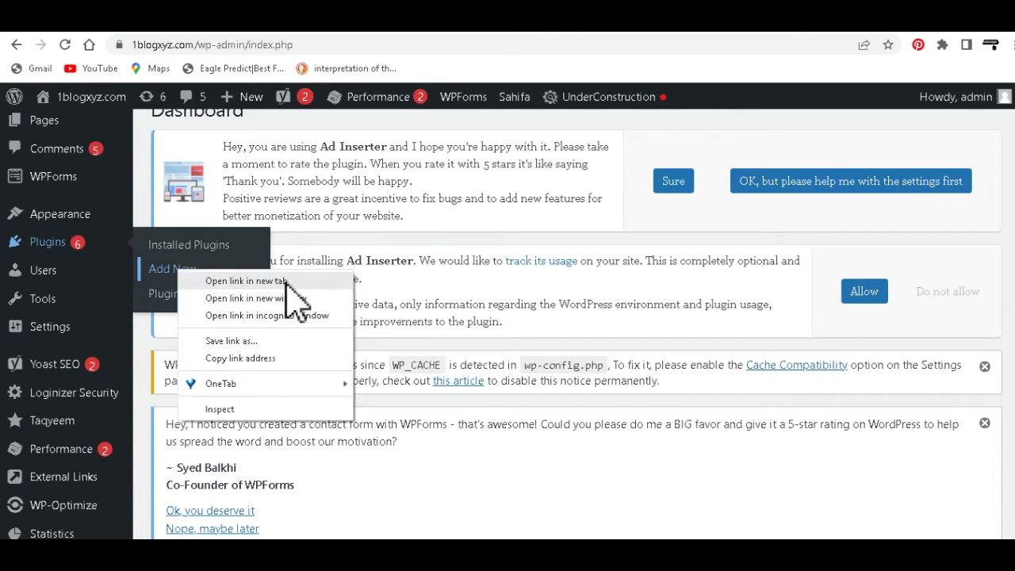
click(230, 279)
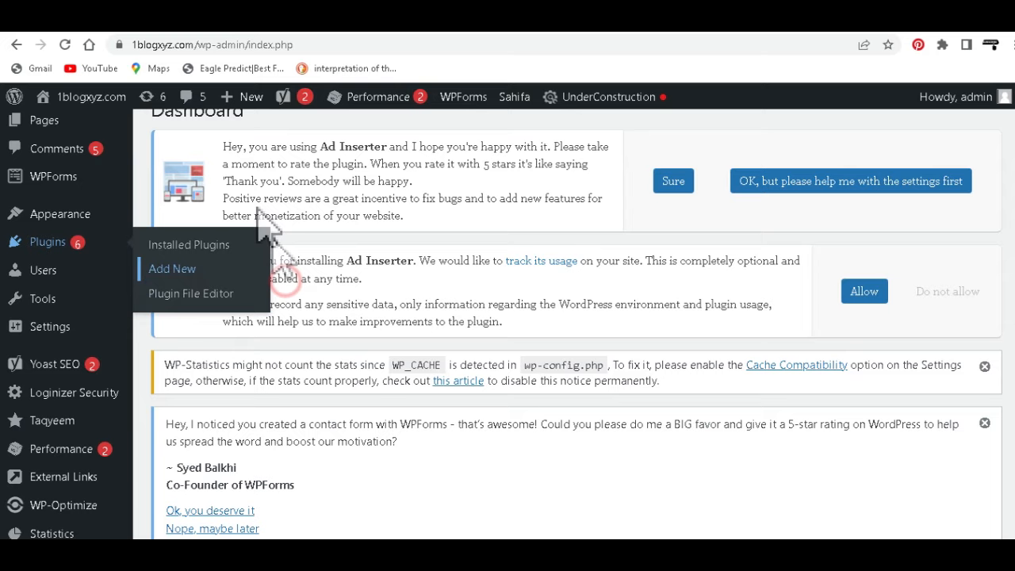
click(165, 27)
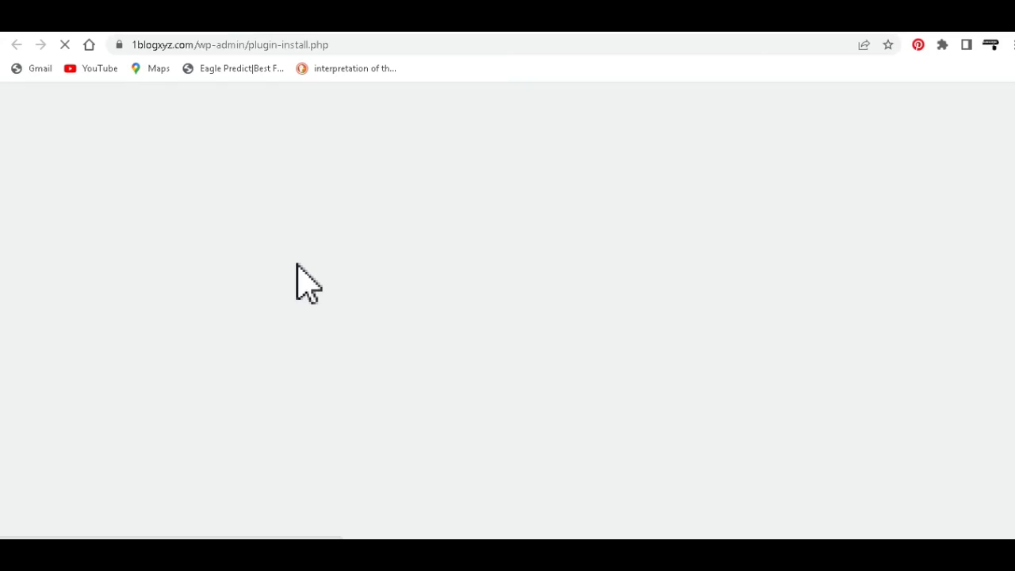
Step: Search the WordPress plugins by keyword for the copied term "wp-optimize"
scroll(464, 361, down, 3)
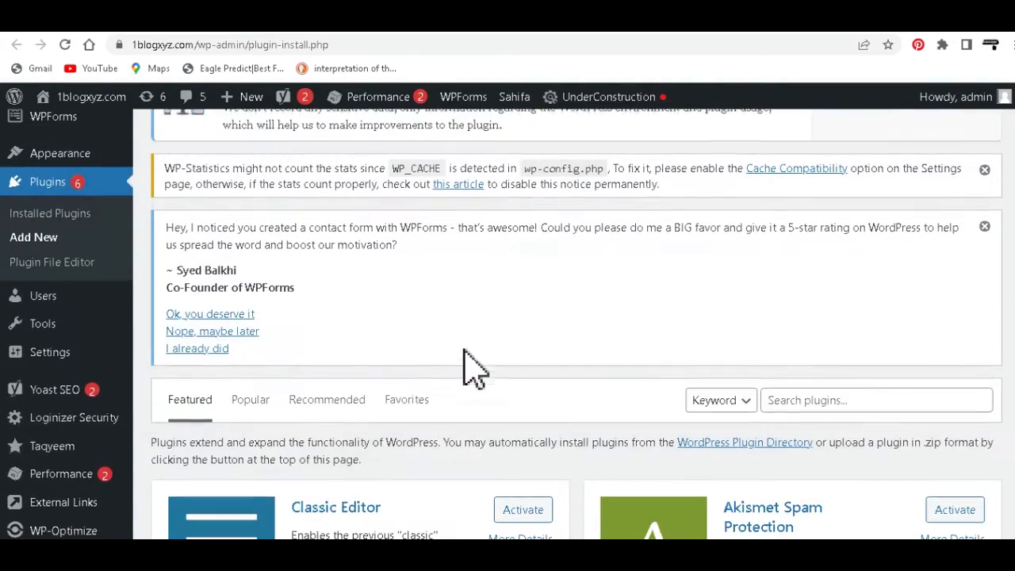
scroll(415, 349, down, 2)
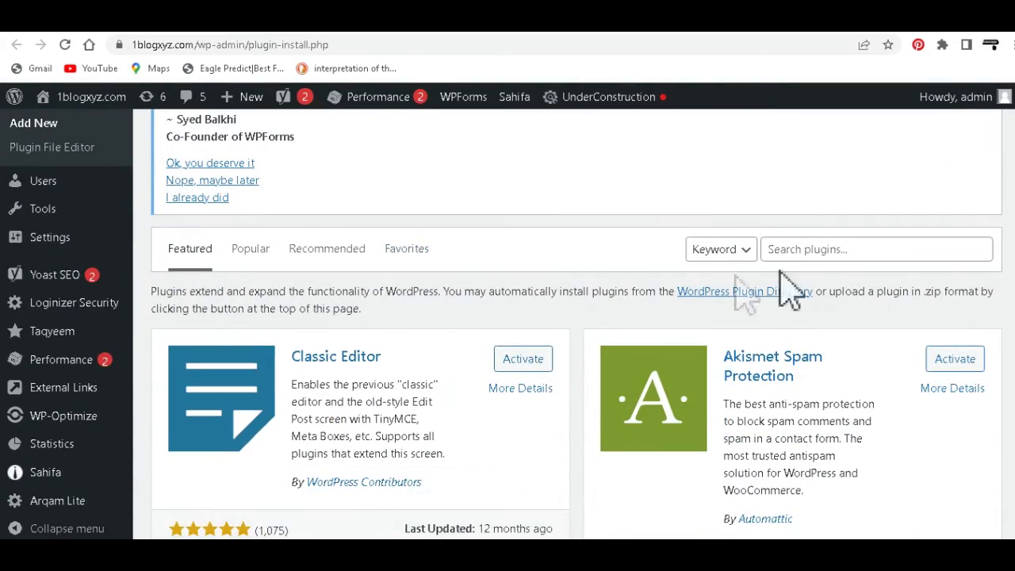
click(810, 249)
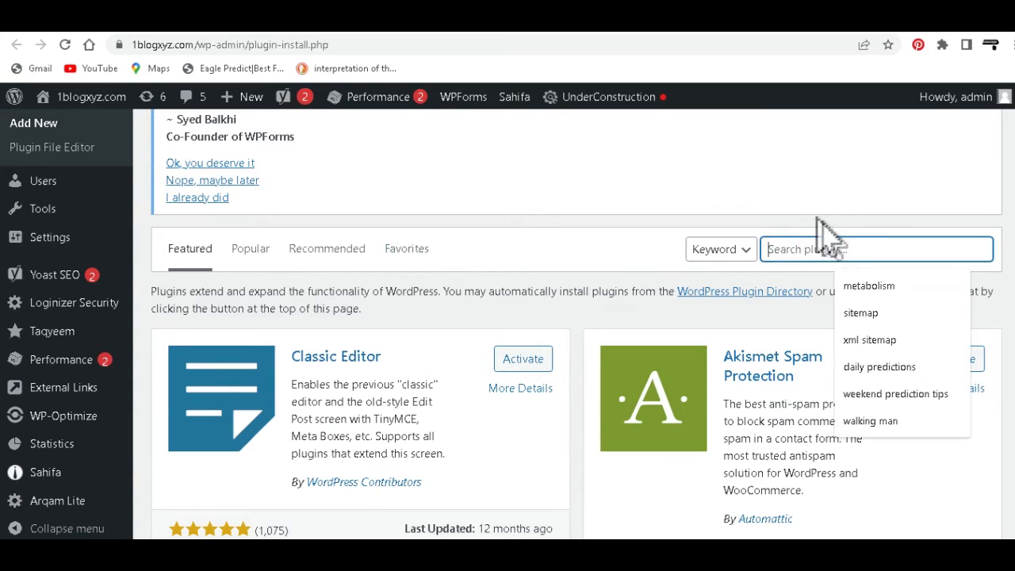
right_click(791, 249)
click(820, 333)
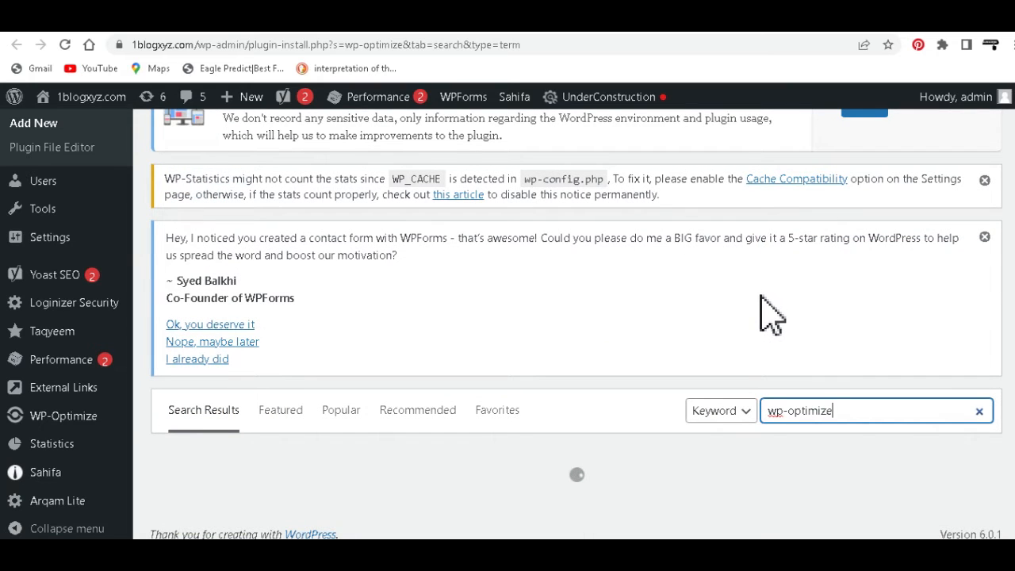
scroll(778, 333, down, 1)
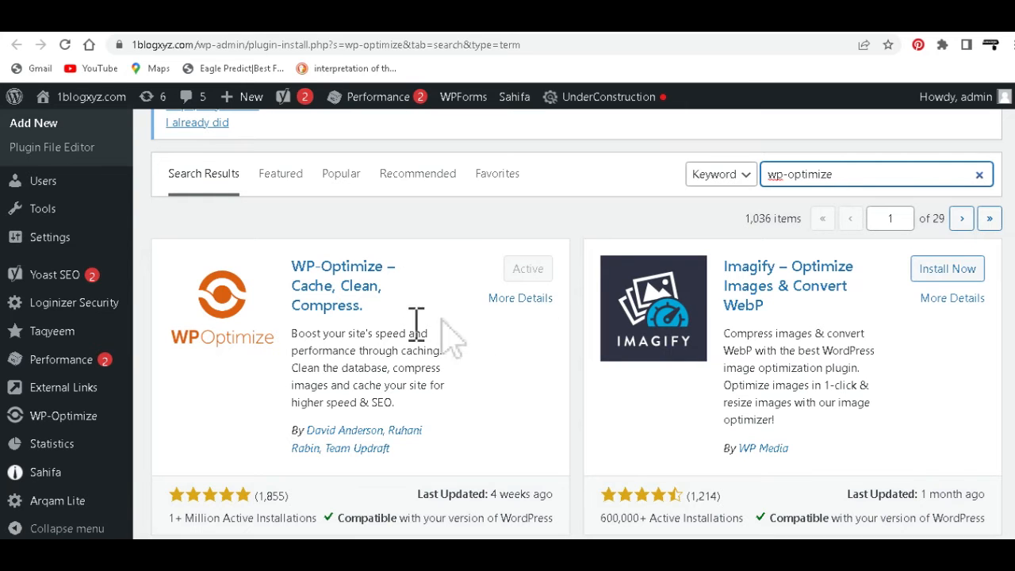
Step: Check the WP-Optimize plugin's compatibility with the installed WordPress version in the search results
scroll(448, 366, down, 1)
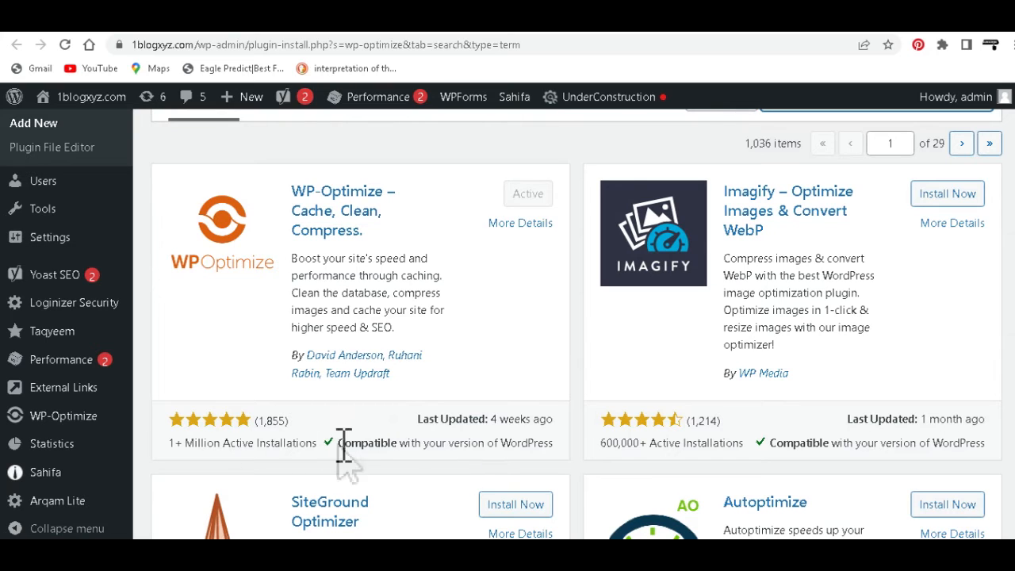
drag(341, 443, 534, 449)
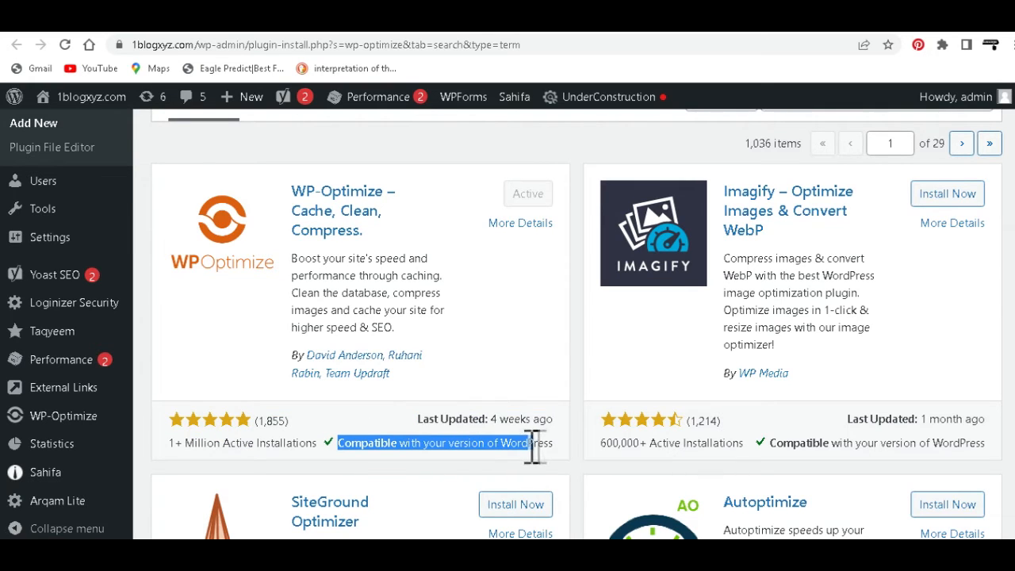
drag(549, 449, 354, 448)
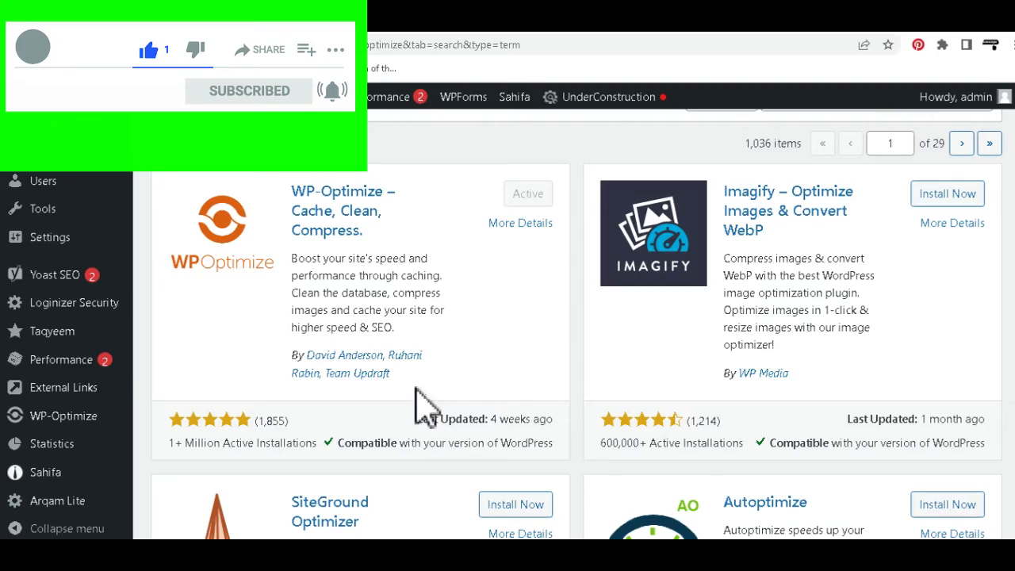
scroll(424, 409, up, 5)
scroll(437, 403, down, 4)
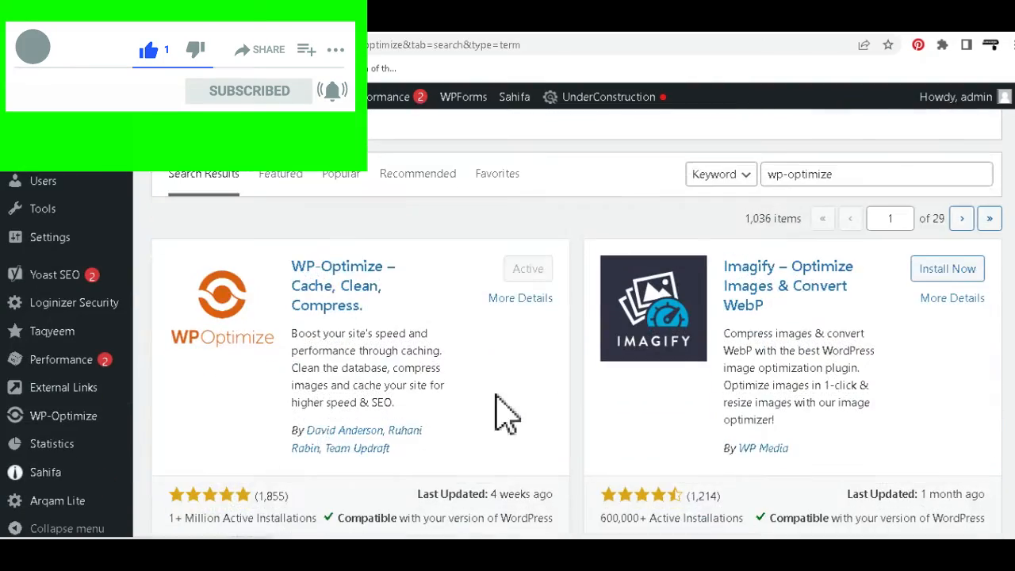
scroll(379, 432, down, 1)
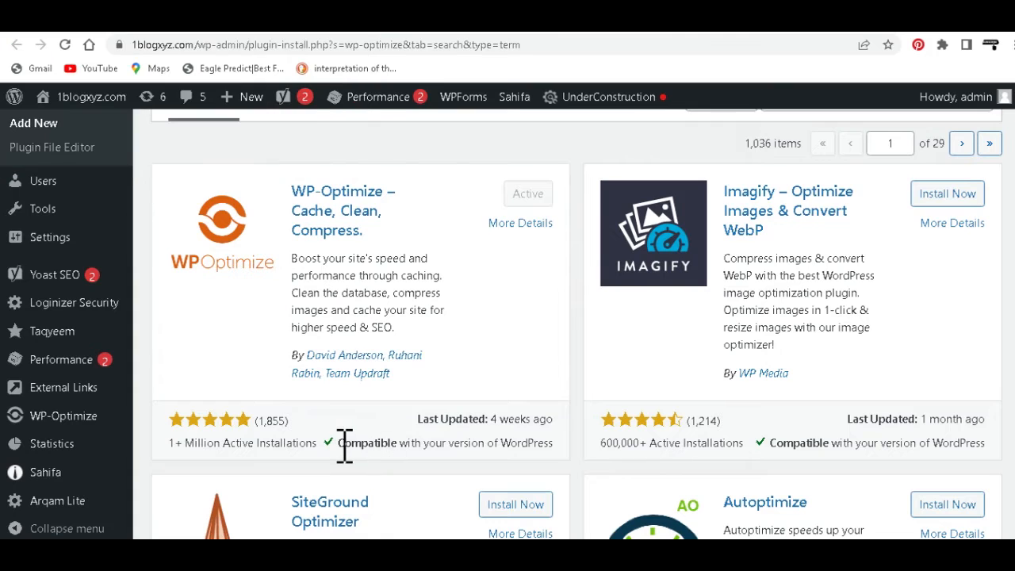
drag(343, 445, 543, 448)
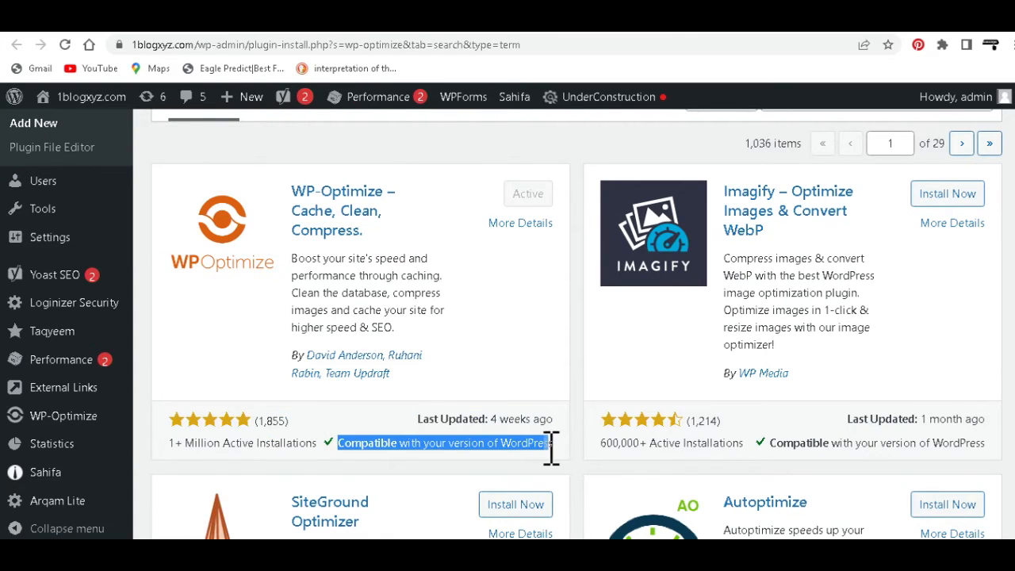
drag(550, 448, 554, 446)
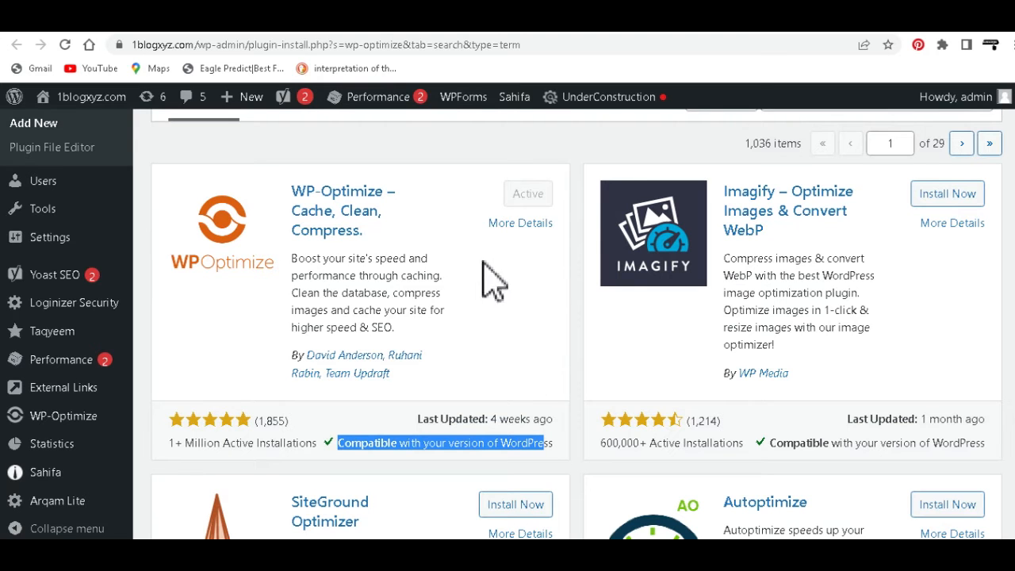
Step: Look over the other plugins in the search results and read the WP-Optimize installation notice on the WordPress dashboard
scroll(559, 221, down, 2)
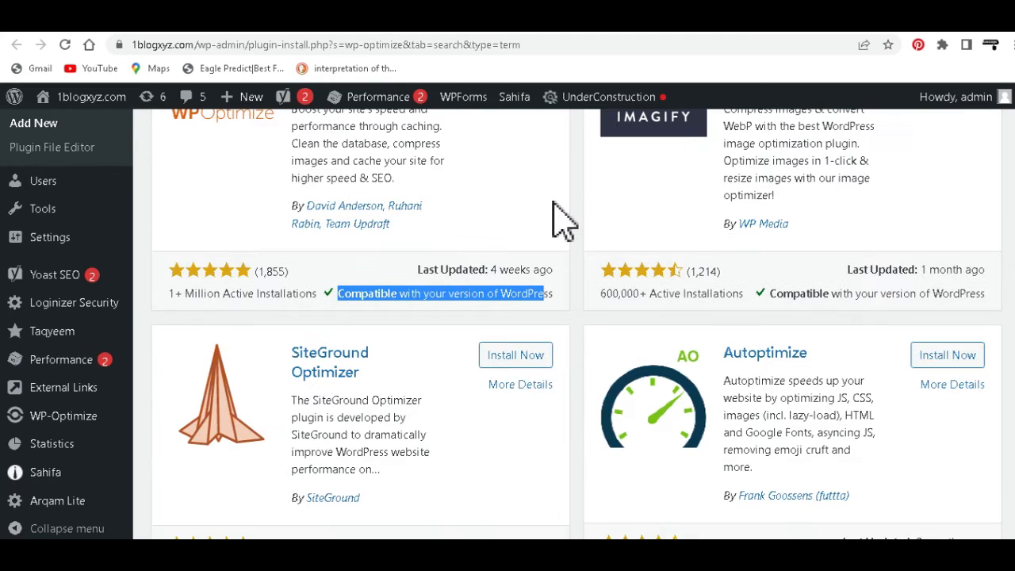
scroll(559, 220, down, 2)
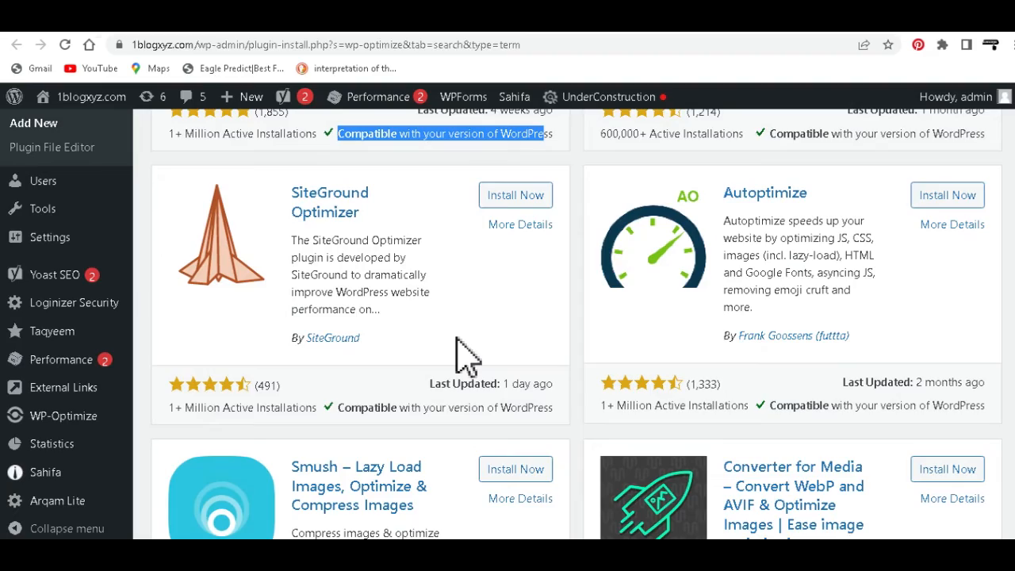
scroll(464, 357, down, 5)
scroll(460, 359, up, 7)
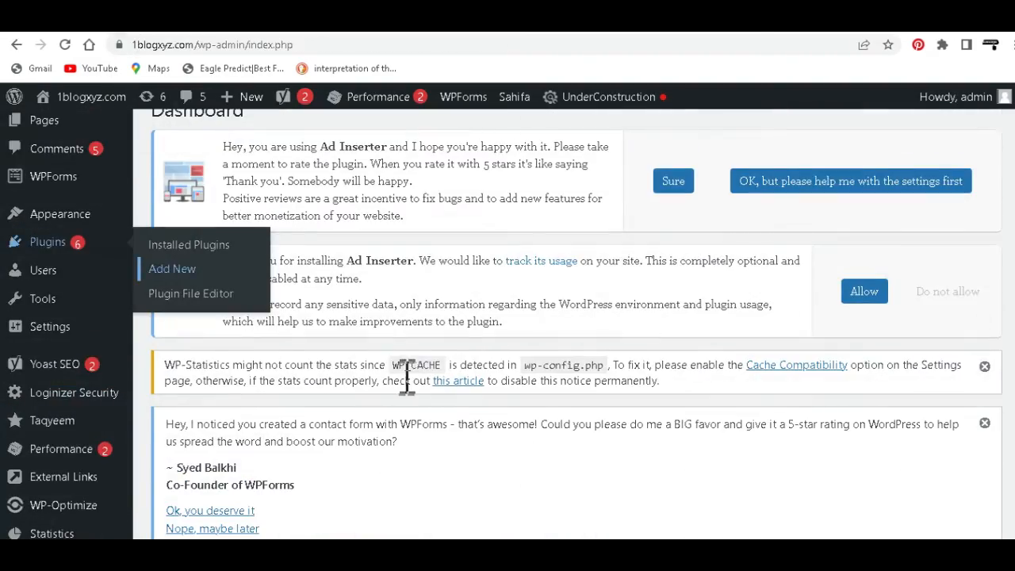
scroll(428, 397, up, 3)
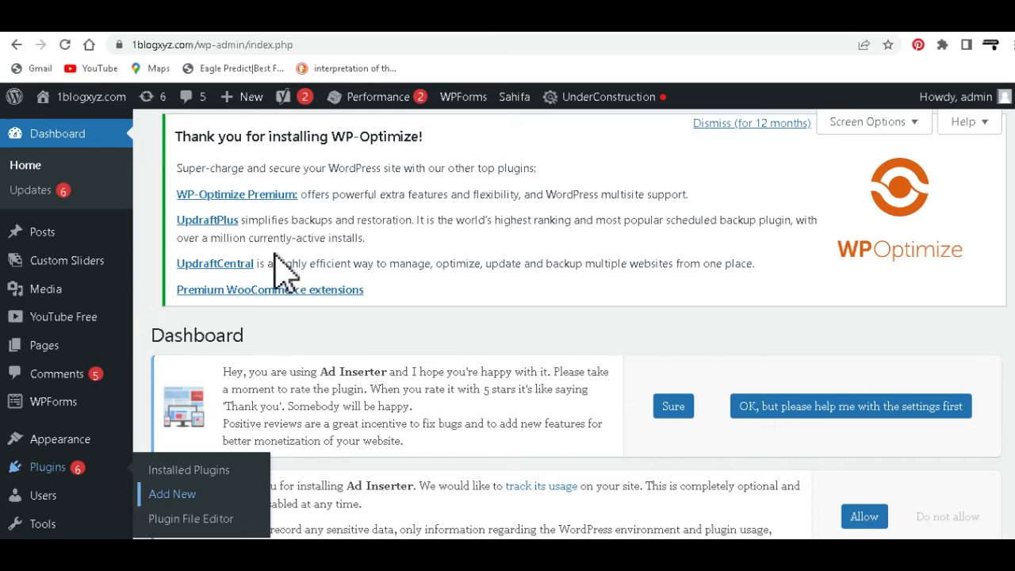
drag(176, 136, 444, 155)
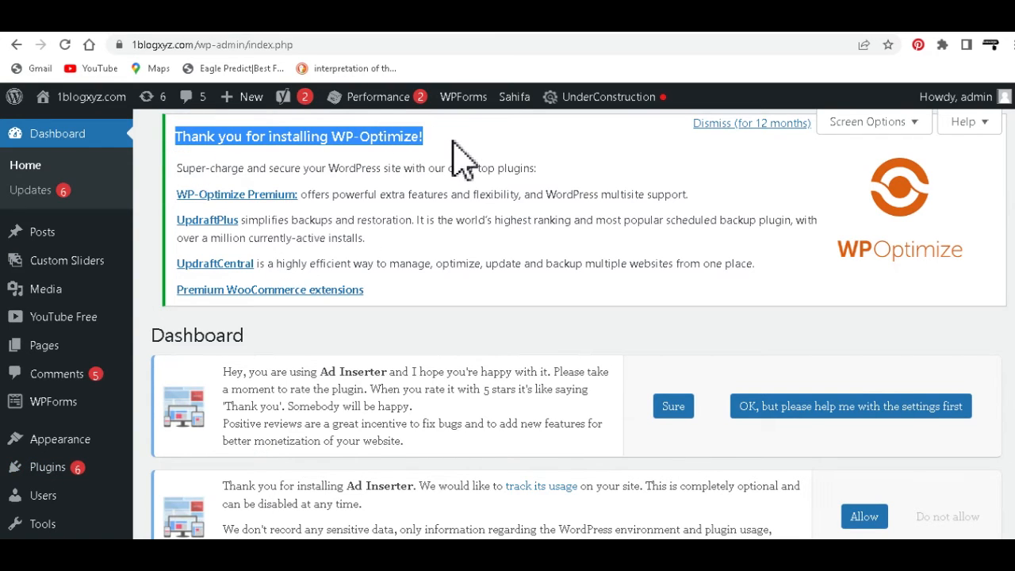
click(449, 140)
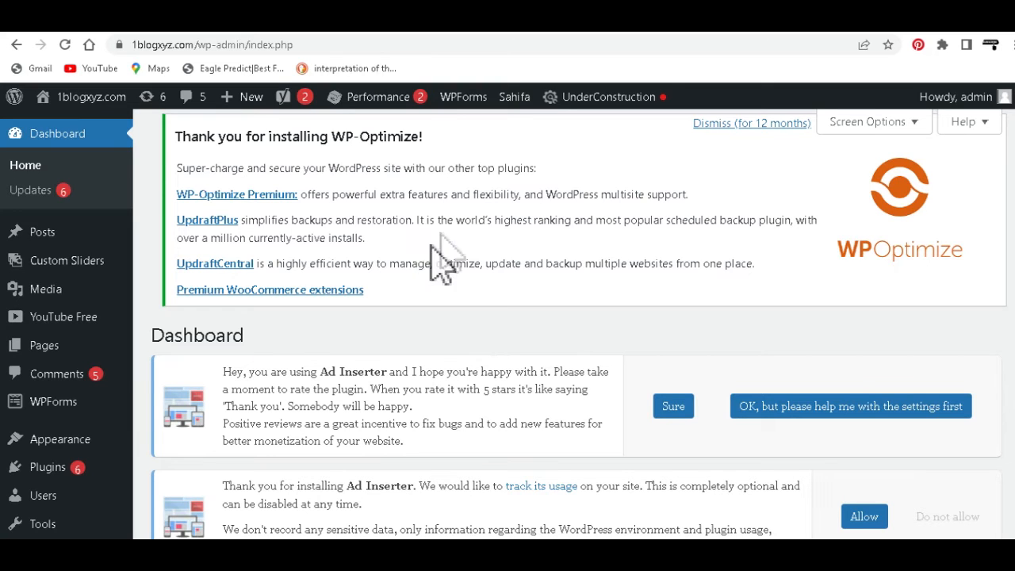
Step: Switch to the new DuckDuckGo tab and copy the term "ewww-image-optimizer" from its address
click(639, 40)
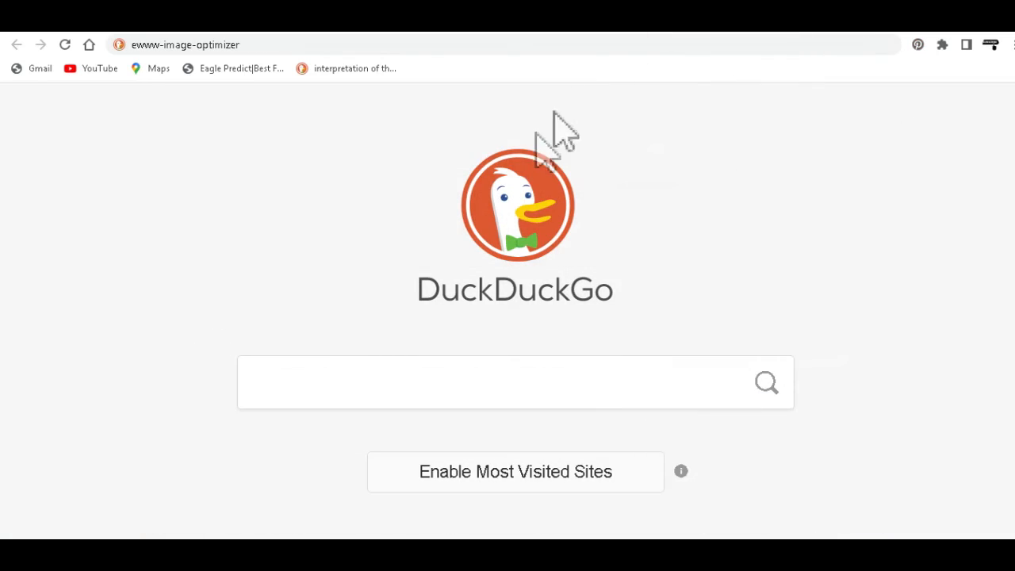
click(260, 44)
right_click(236, 47)
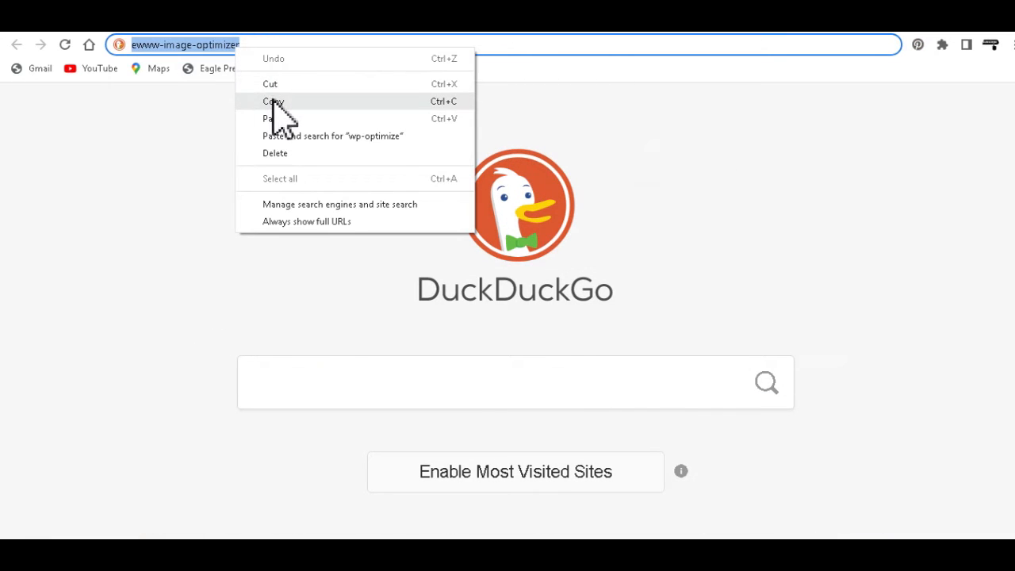
click(271, 100)
click(254, 44)
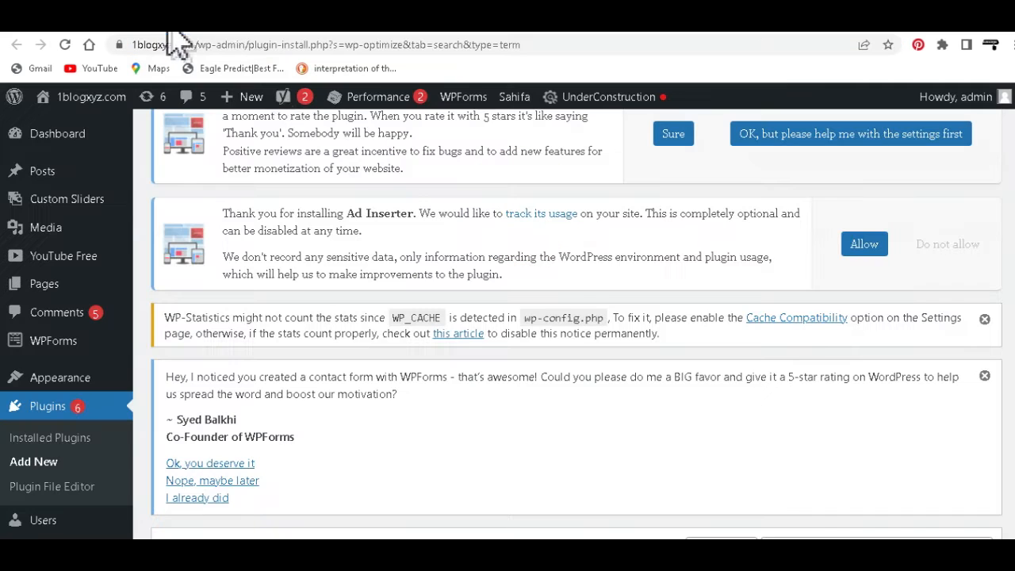
Step: Return to the WordPress plugin search and search by keyword for the copied term "ewww-image-optimizer"
scroll(872, 349, down, 3)
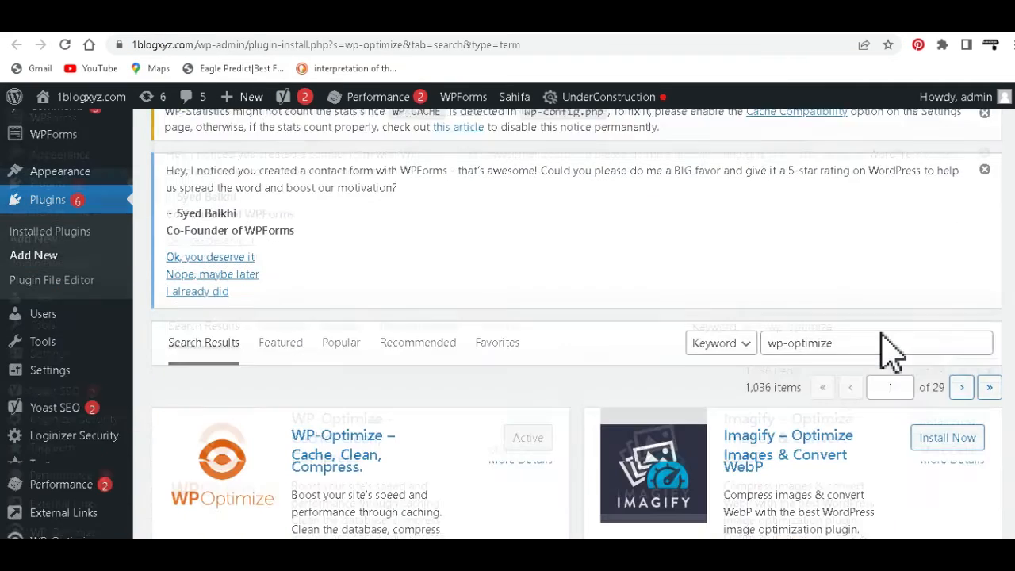
click(840, 325)
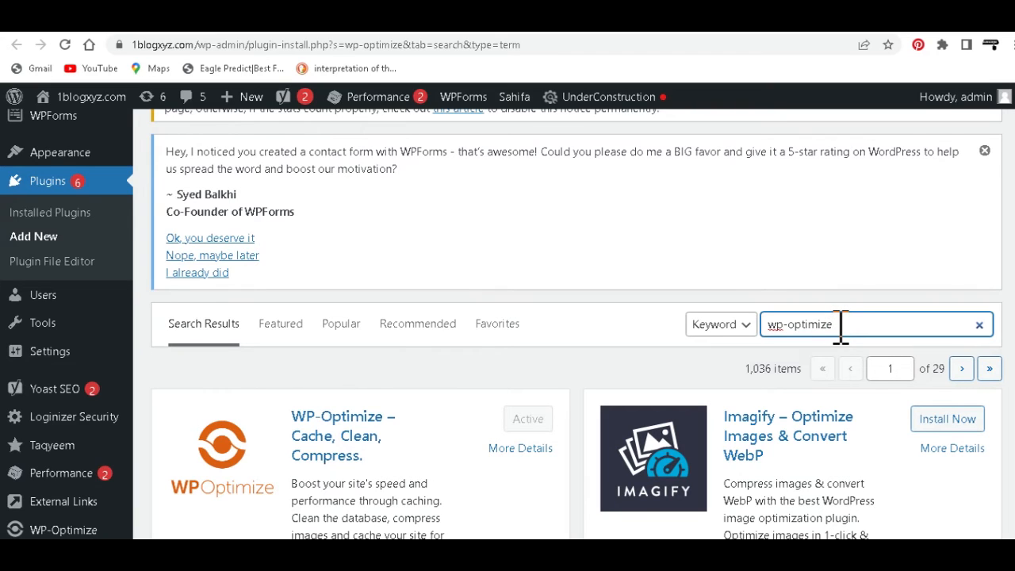
key(ctrl+a)
key(ctrl+v)
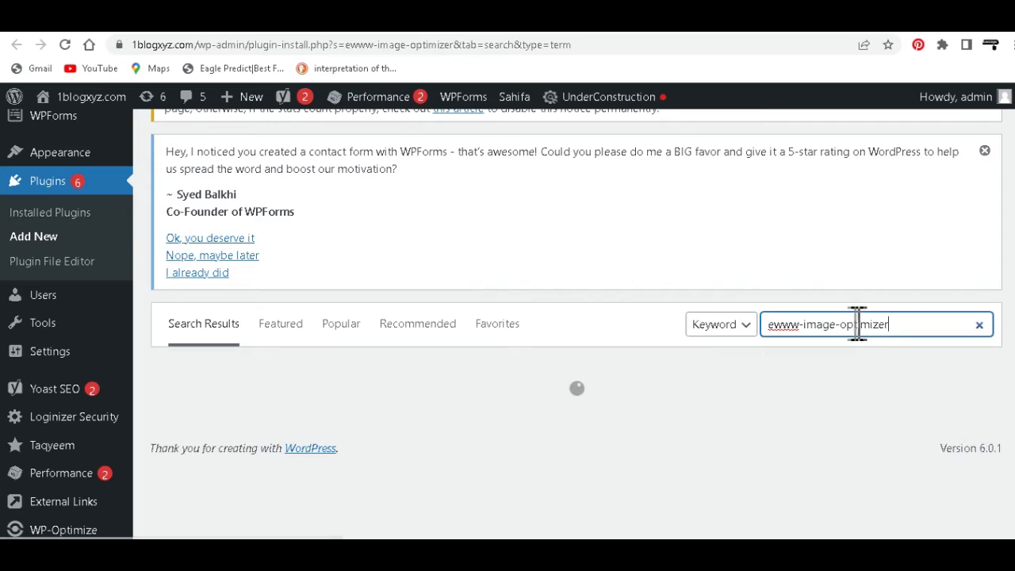
Step: Check the EWWW Image Optimizer plugin's compatibility with the installed WordPress version in the search results
scroll(859, 324, down, 1)
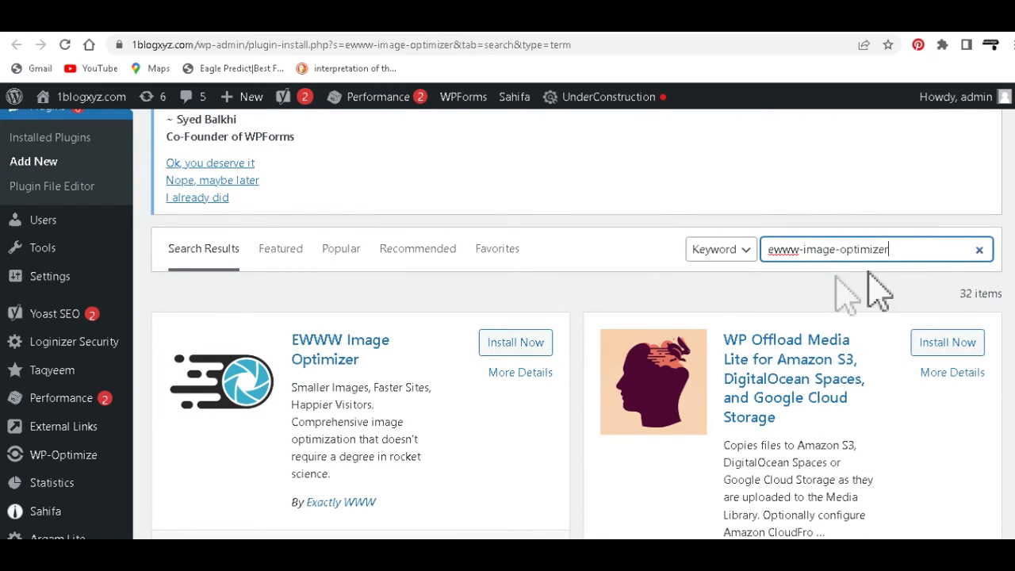
scroll(577, 341, down, 2)
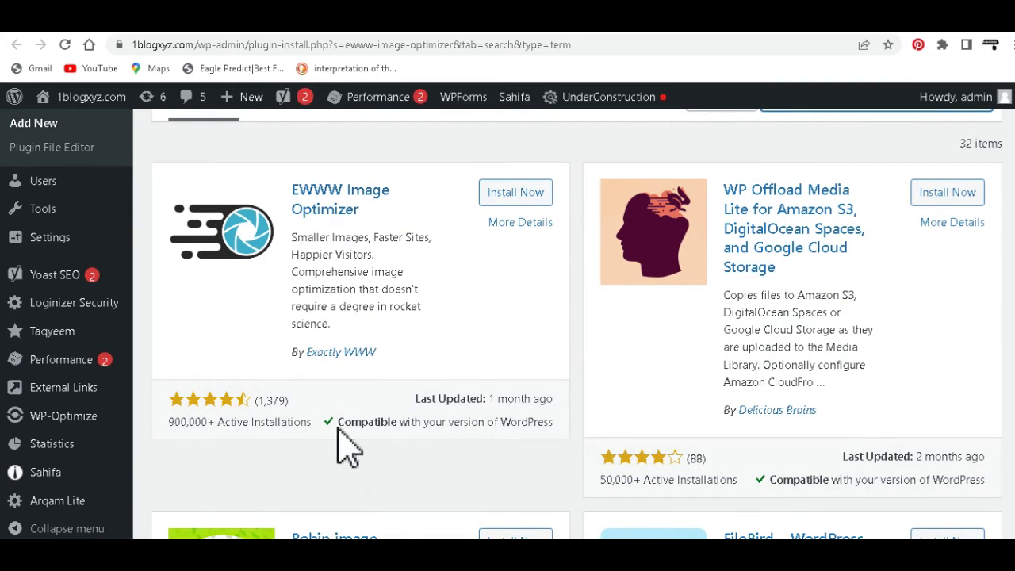
drag(338, 422, 552, 423)
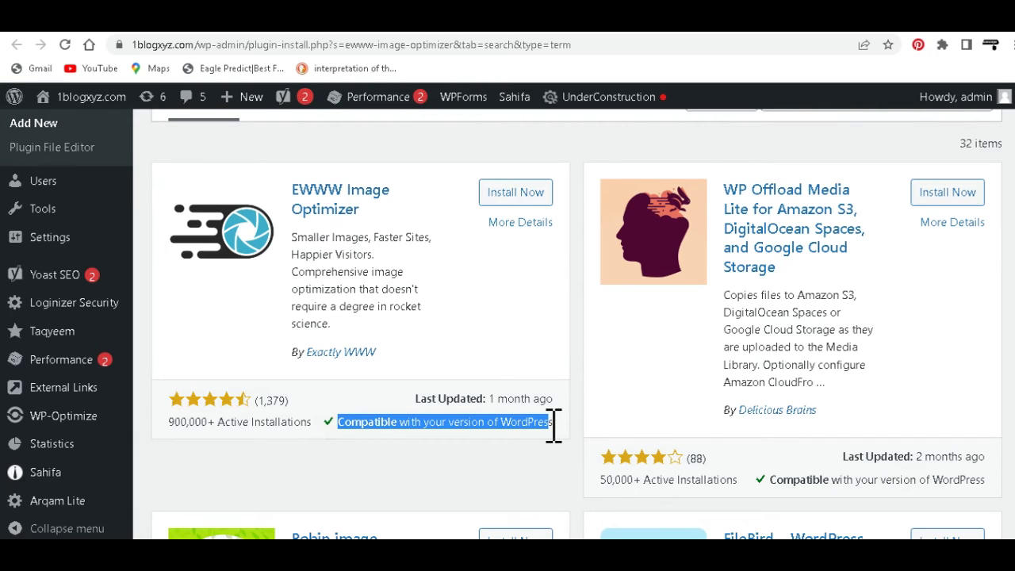
click(432, 325)
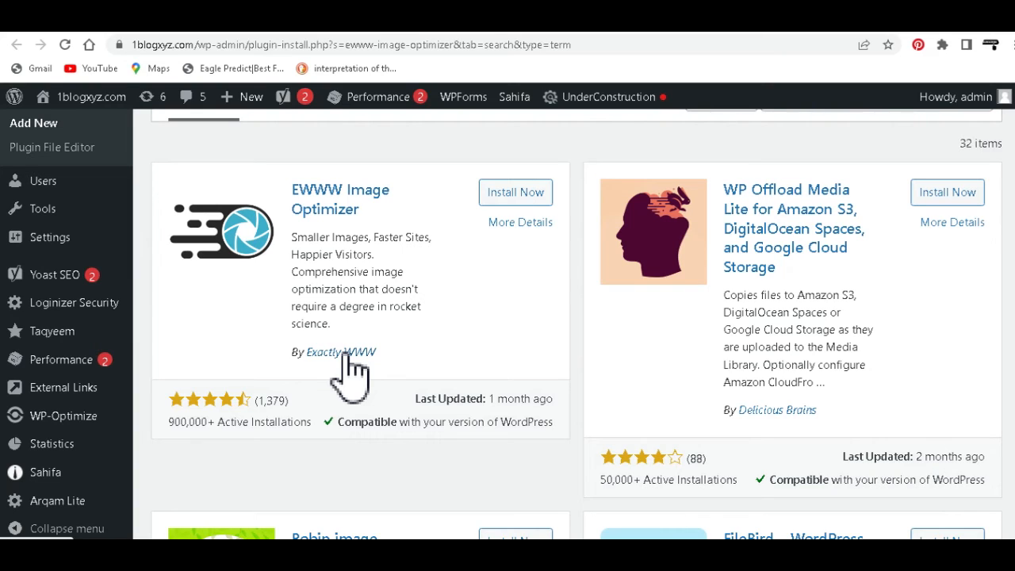
scroll(391, 375, up, 1)
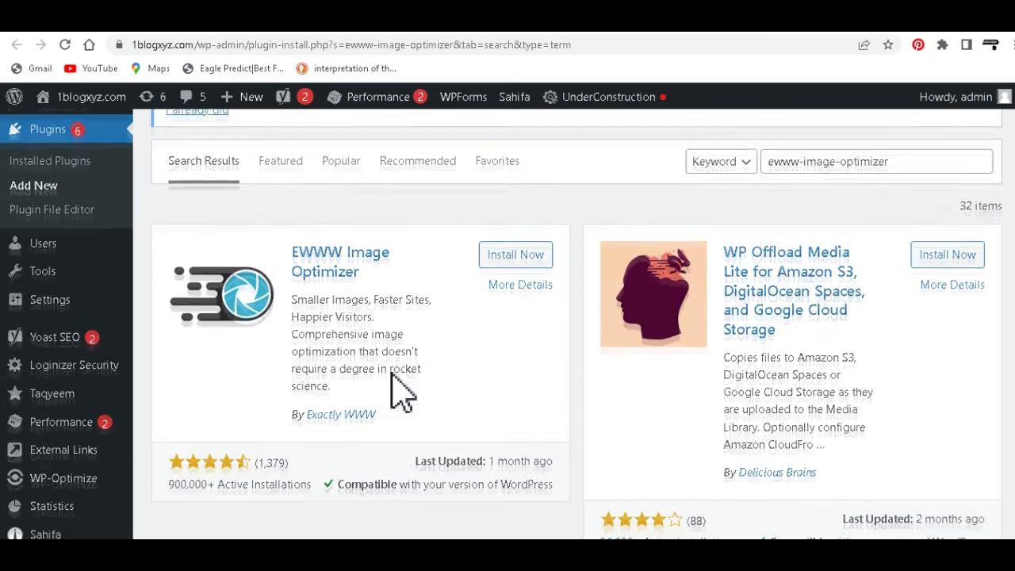
scroll(400, 390, up, 1)
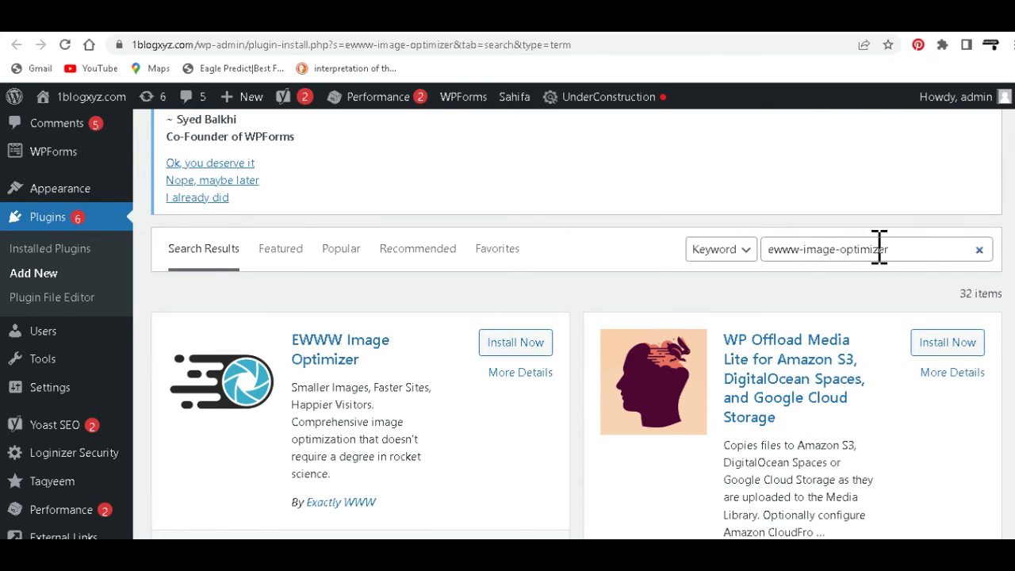
Step: Switch to the DuckDuckGo tab and copy the term "TinyPNG – JPEG, PNG & WebP image compression" from its address
click(679, 24)
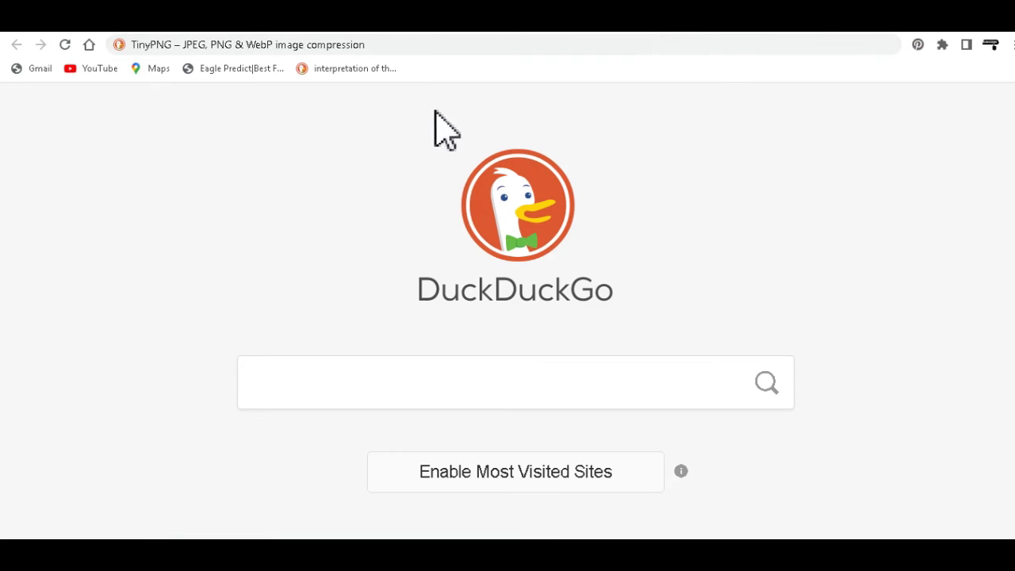
click(388, 44)
key(ctrl+c)
right_click(353, 45)
key(Escape)
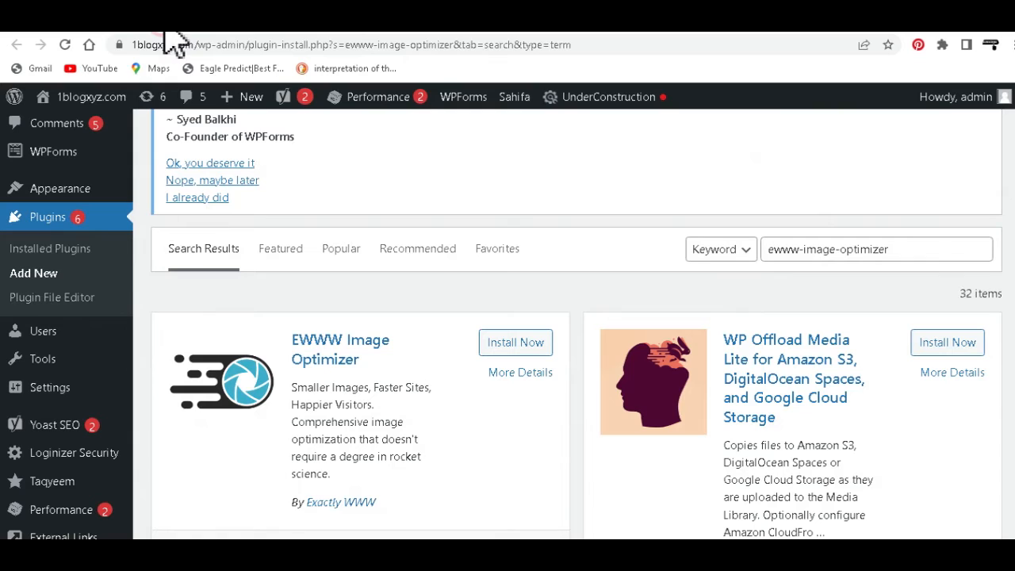
Step: Replace the plugin search keyword on the WordPress page with the copied term "TinyPNG – JPEG, PNG & WebP image compression"
click(805, 249)
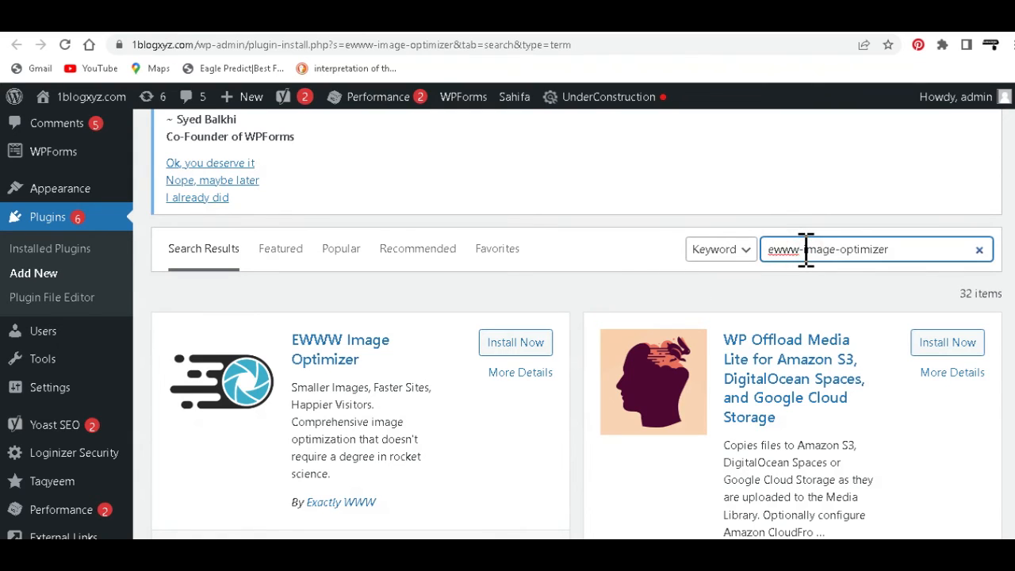
key(ctrl+a)
key(ctrl+v)
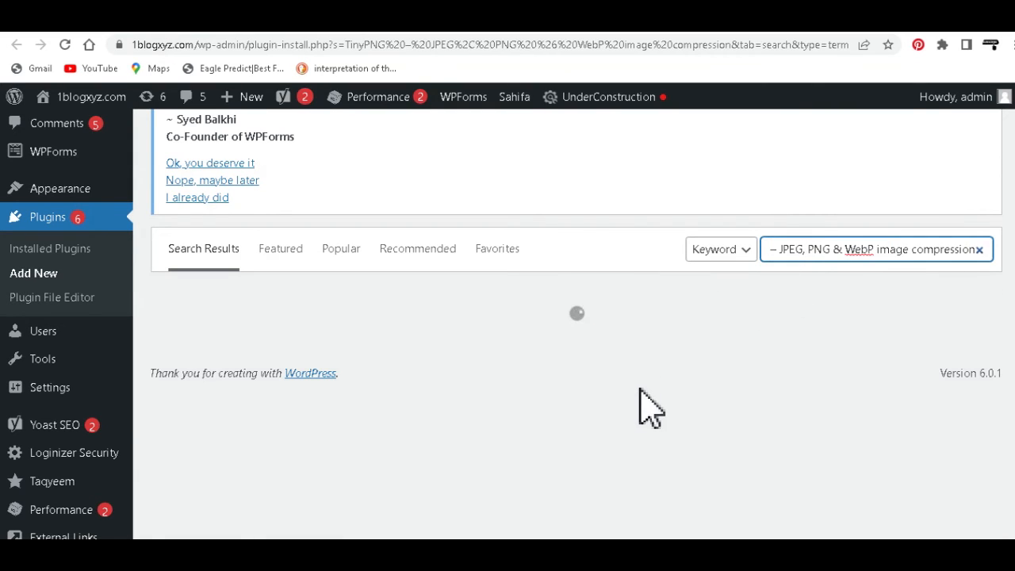
Step: Check the TinyPNG plugin's compatibility with the installed WordPress version in the search results
scroll(650, 400, down, 1)
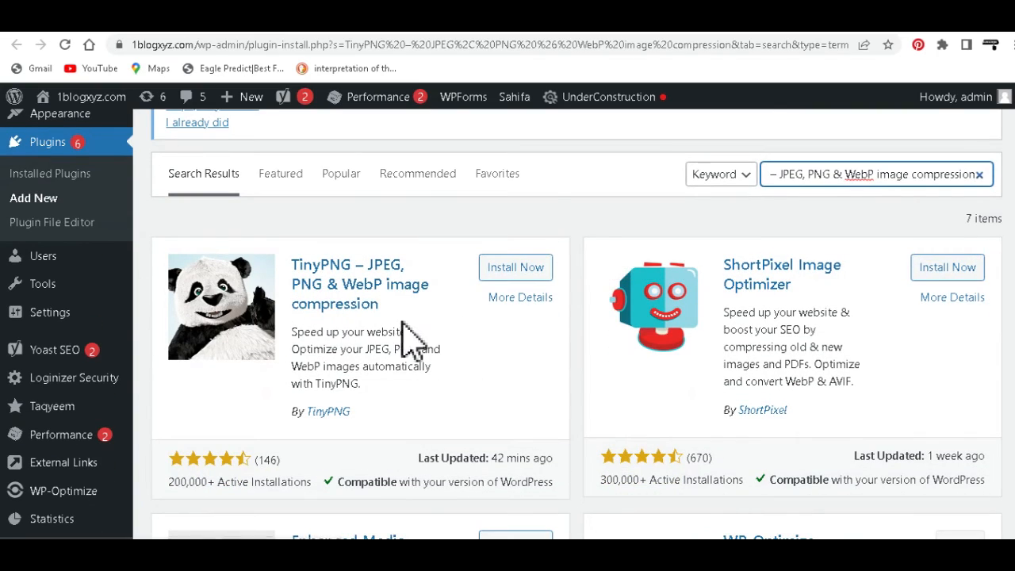
scroll(408, 340, down, 1)
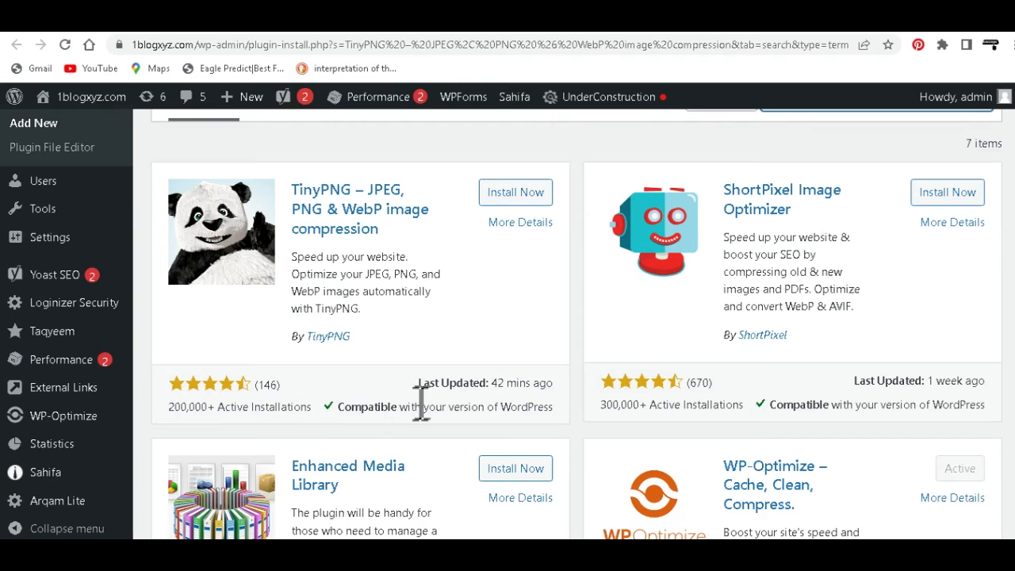
drag(341, 409, 555, 407)
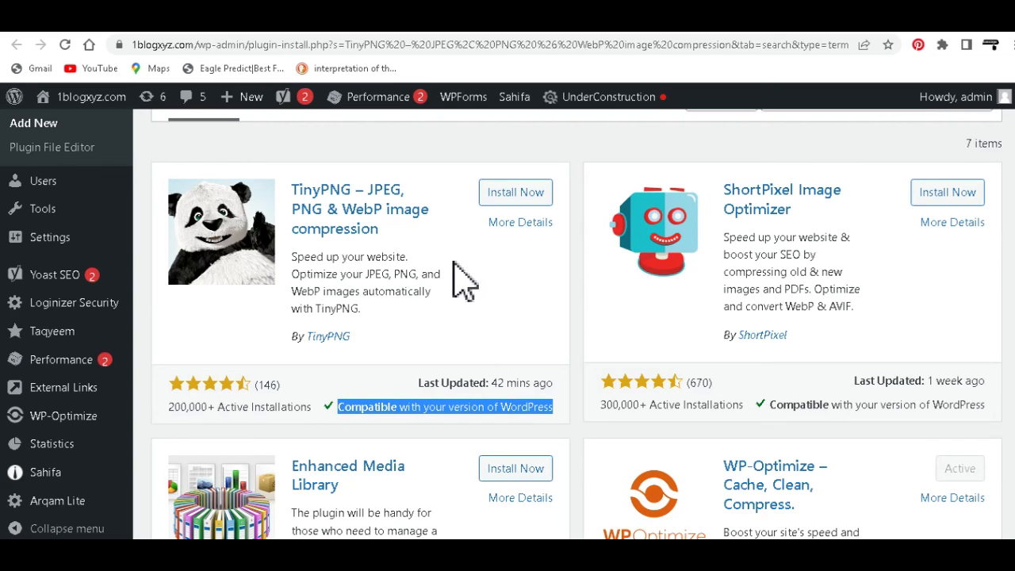
scroll(480, 306, up, 1)
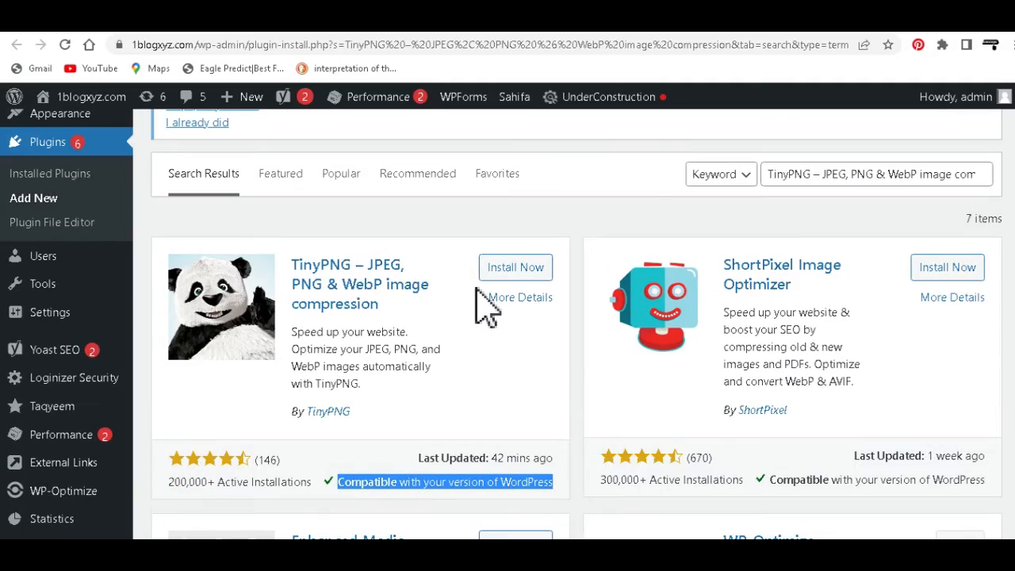
scroll(468, 339, up, 2)
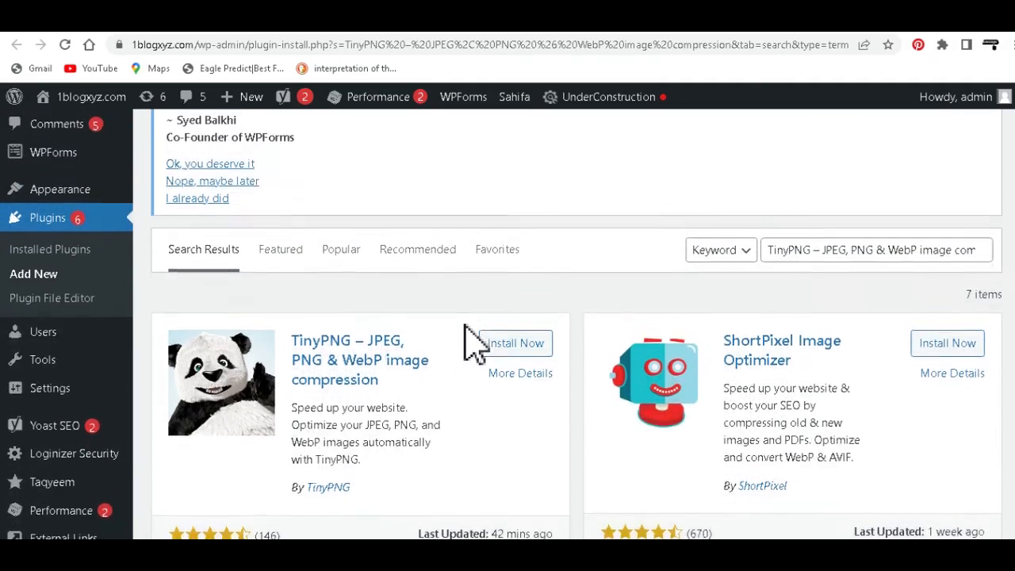
scroll(462, 349, down, 2)
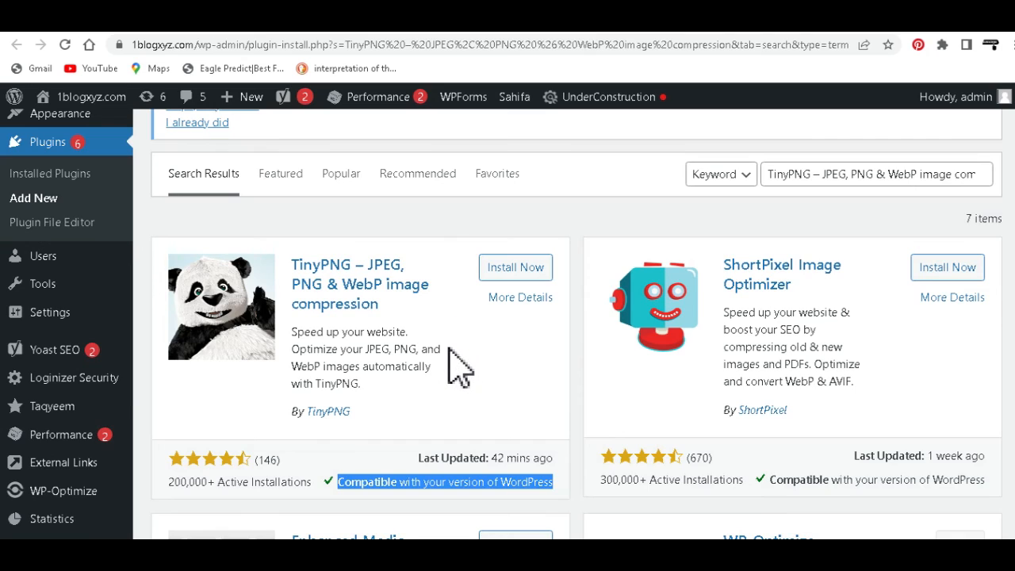
scroll(453, 357, up, 1)
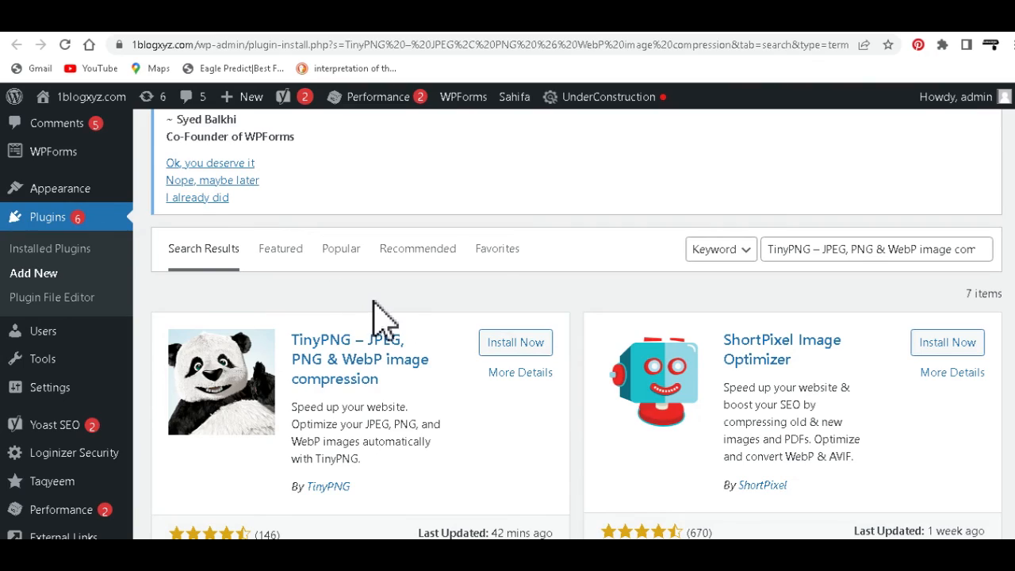
scroll(385, 328, up, 2)
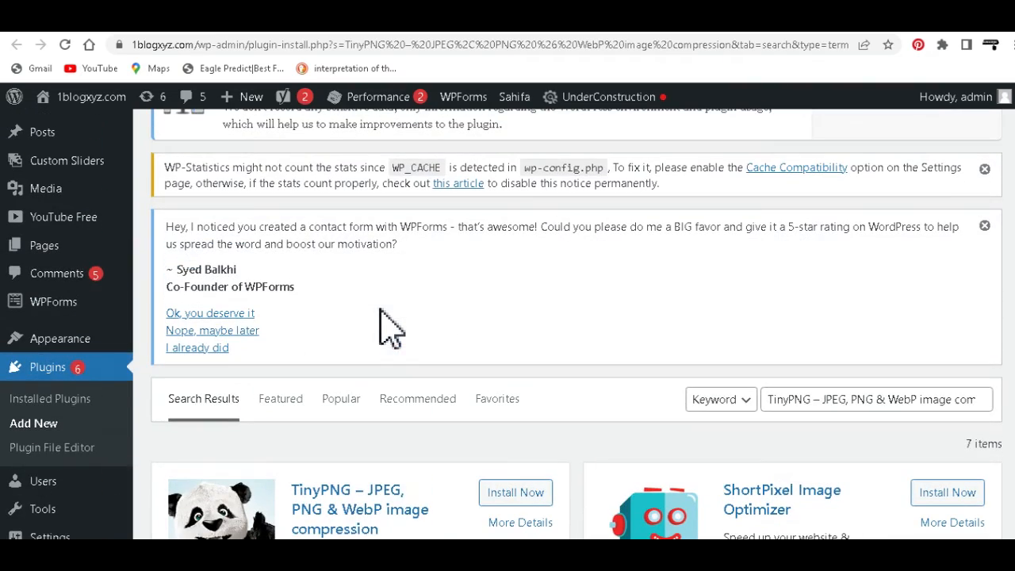
scroll(414, 337, down, 2)
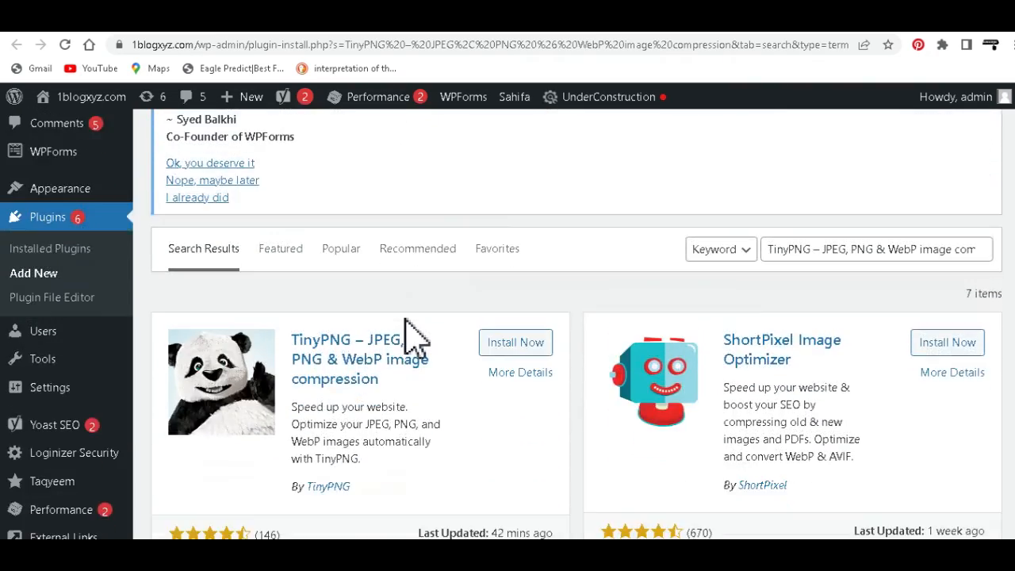
scroll(425, 340, down, 1)
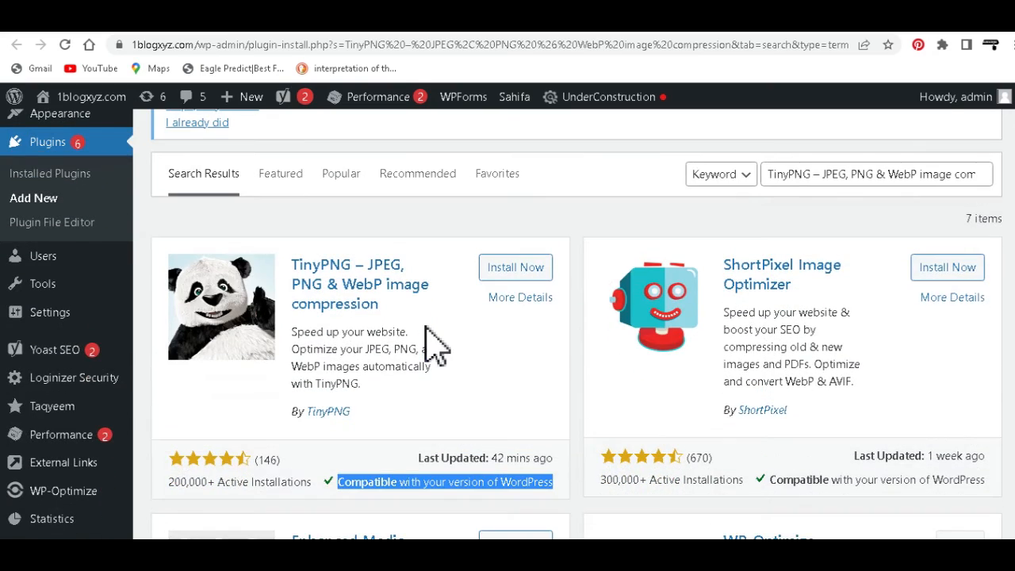
scroll(428, 342, up, 1)
scroll(426, 327, up, 1)
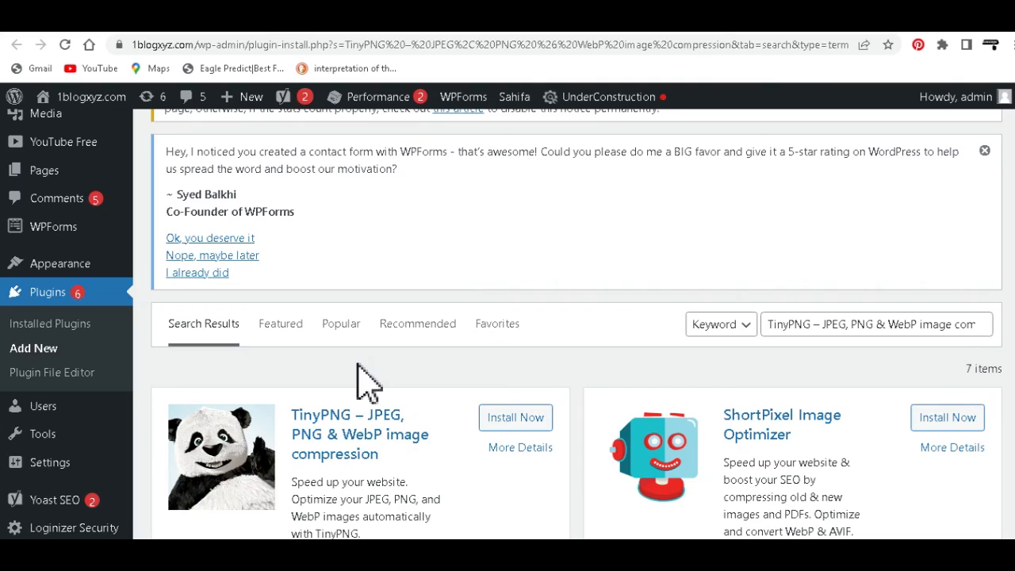
scroll(356, 366, down, 1)
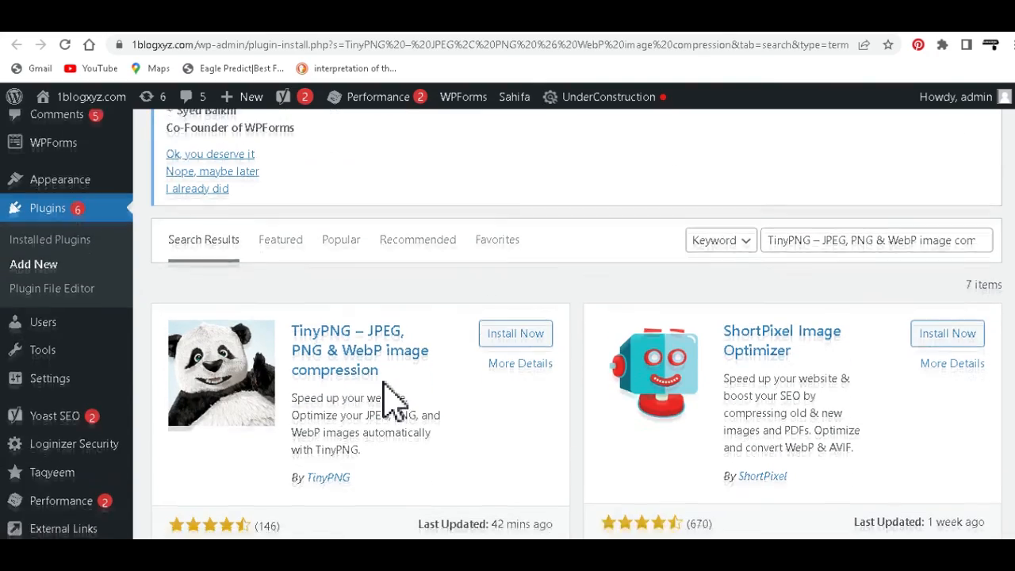
scroll(389, 397, down, 3)
scroll(391, 400, up, 3)
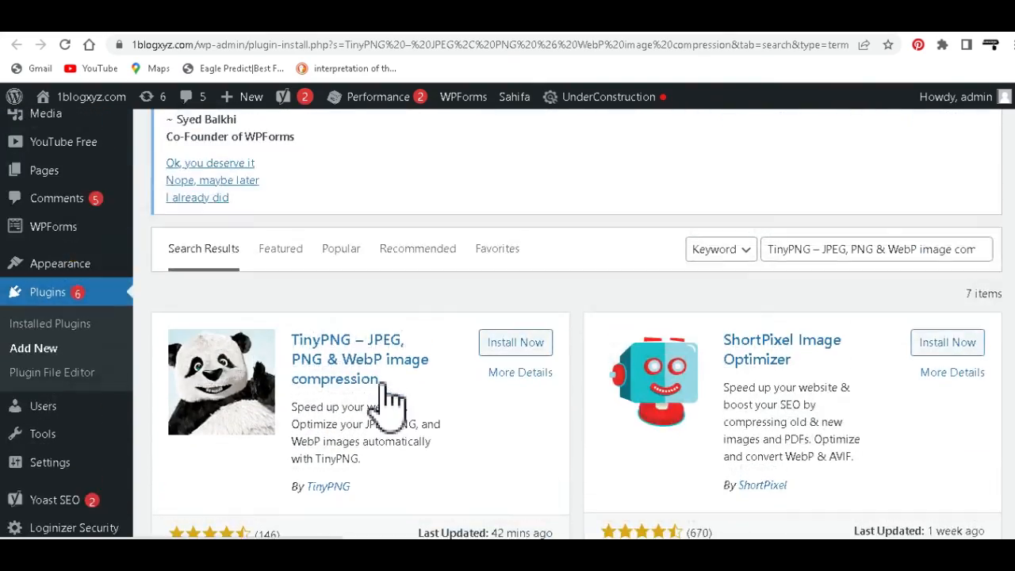
scroll(387, 396, up, 2)
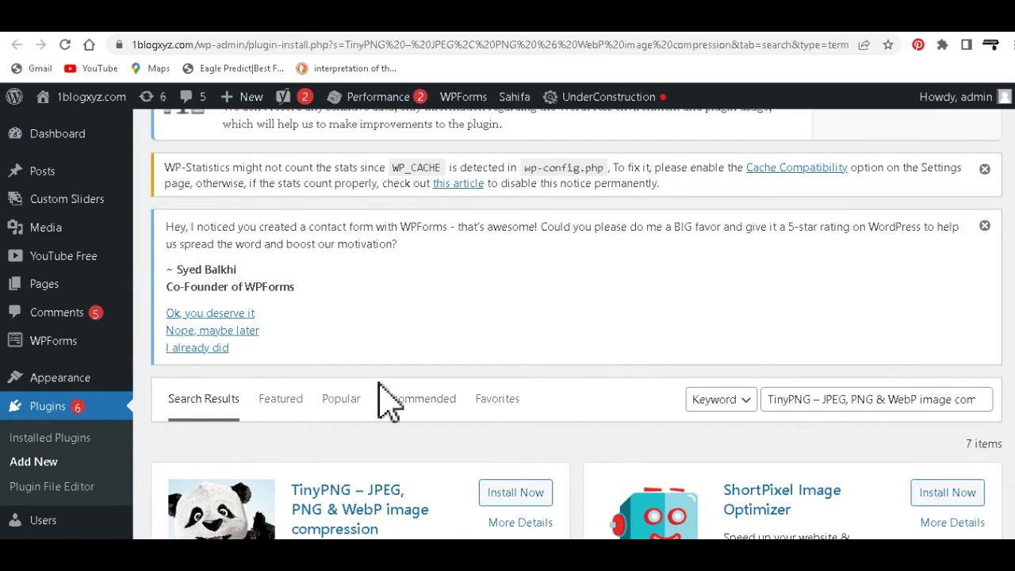